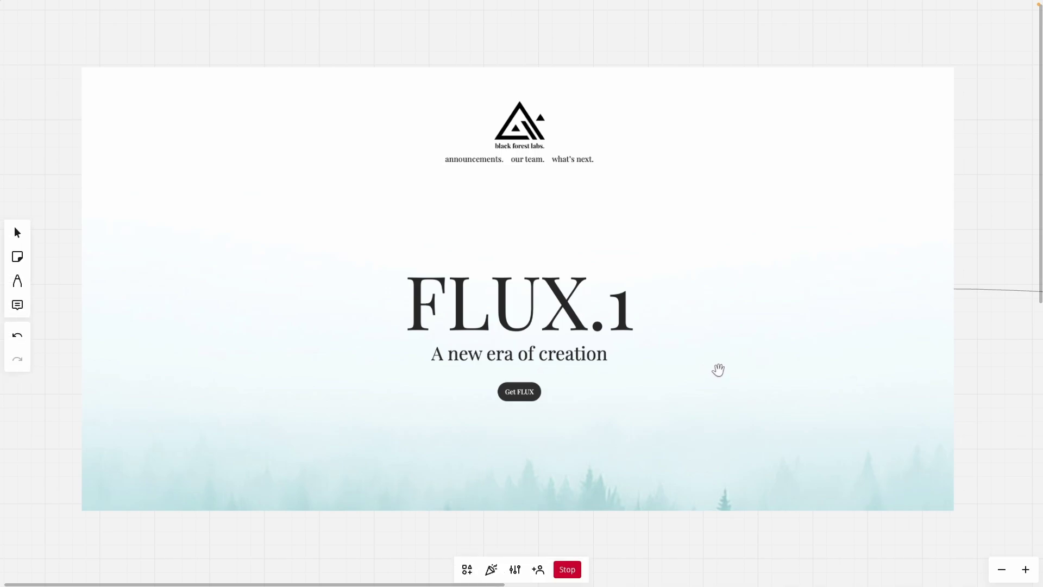
Step past the flux-schnell and Leonardo.AI frames, then bring the flux-schnell playground frame into view.
{"action": "key", "text": "Right"}
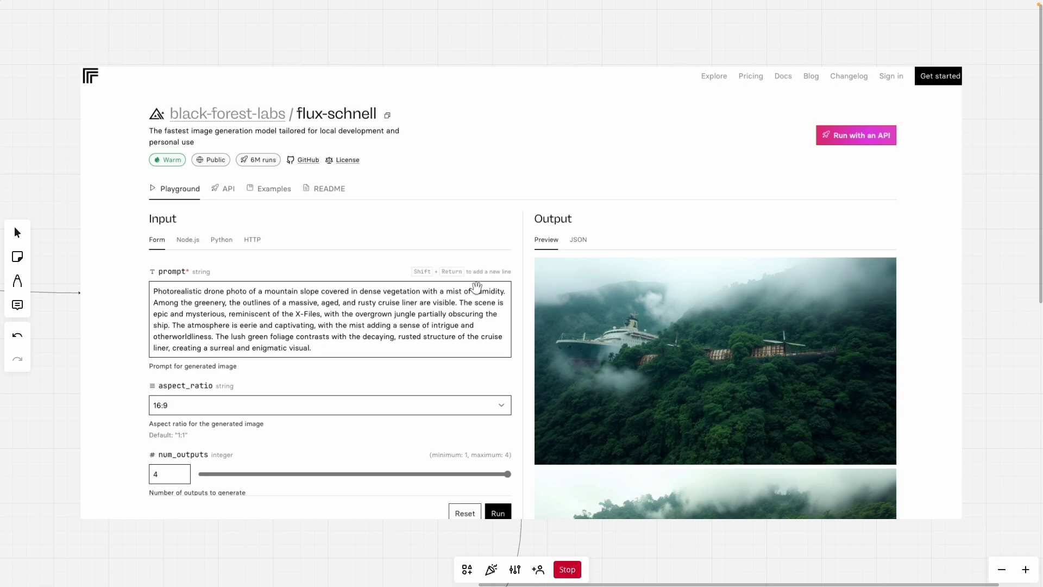
{"action": "key", "text": "Right"}
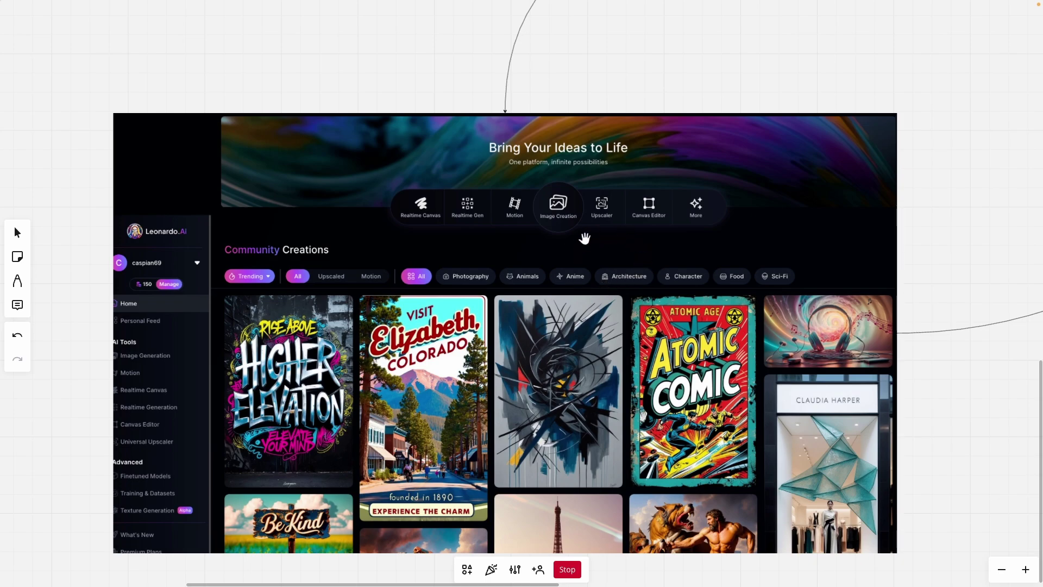
{"action": "scroll", "coordinate": [587, 307], "scroll_direction": "up", "scroll_amount": 3}
{"action": "scroll", "coordinate": [590, 306], "scroll_direction": "down", "scroll_amount": 2}
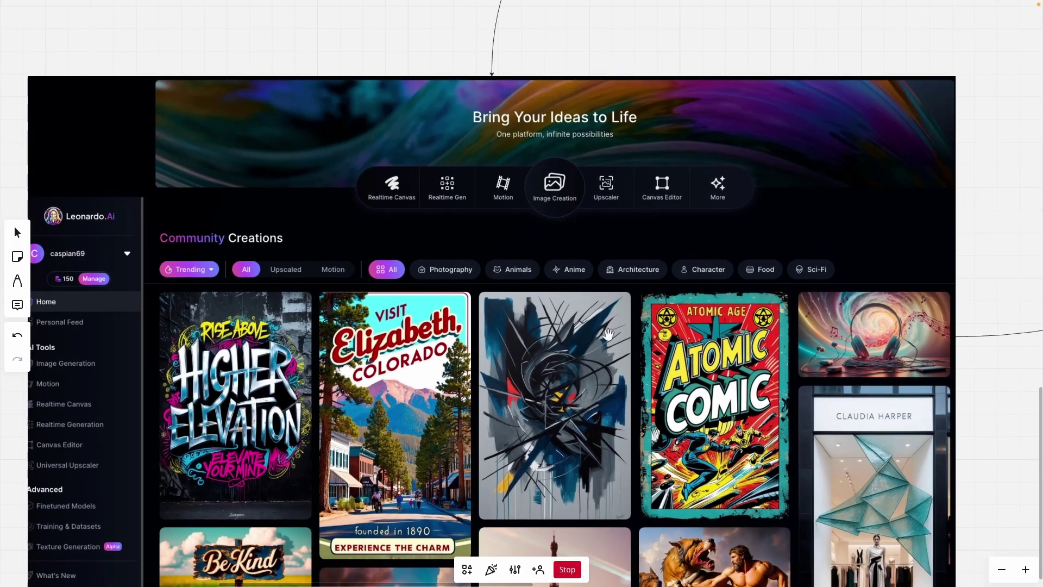
{"action": "scroll", "coordinate": [625, 313], "scroll_direction": "down", "scroll_amount": 2}
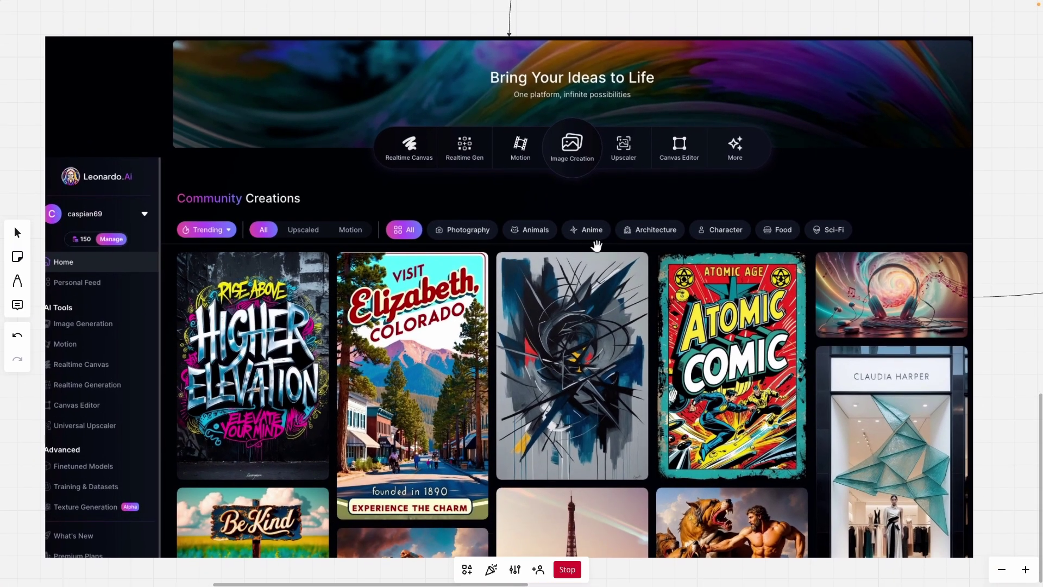
{"action": "scroll", "coordinate": [634, 300], "scroll_direction": "down", "scroll_amount": 5}
{"action": "scroll", "coordinate": [587, 321], "scroll_direction": "up", "scroll_amount": 4}
{"action": "scroll", "coordinate": [587, 321], "scroll_direction": "right", "scroll_amount": 5}
{"action": "scroll", "coordinate": [629, 358], "scroll_direction": "up", "scroll_amount": 5}
{"action": "scroll", "coordinate": [629, 357], "scroll_direction": "up", "scroll_amount": 3}
{"action": "scroll", "coordinate": [598, 375], "scroll_direction": "right", "scroll_amount": 2}
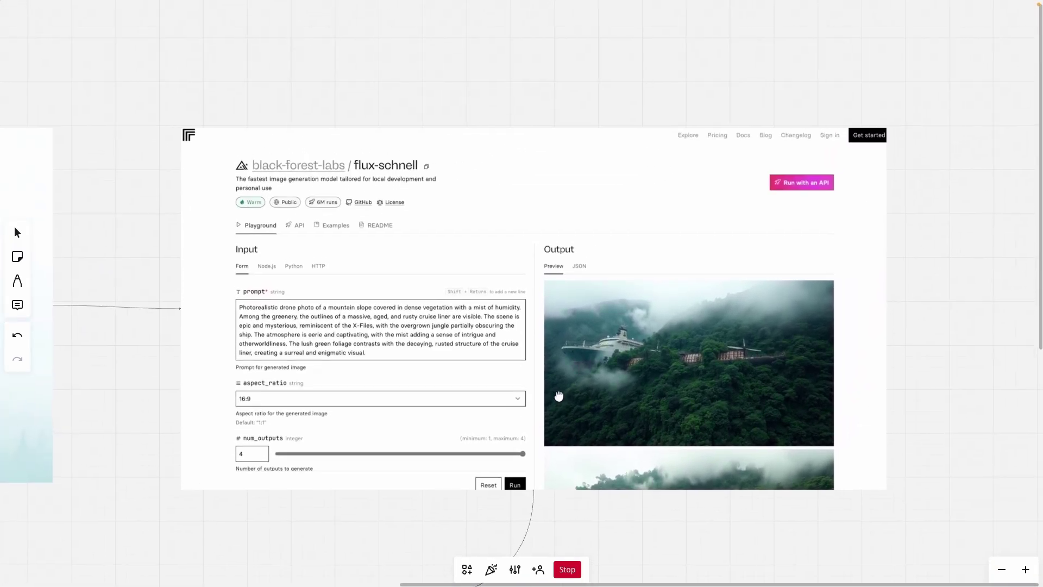
Zoom out and pan across the Miro board until the YouTube channel card fills the view.
{"action": "scroll", "coordinate": [589, 380], "scroll_direction": "up", "scroll_amount": 2}
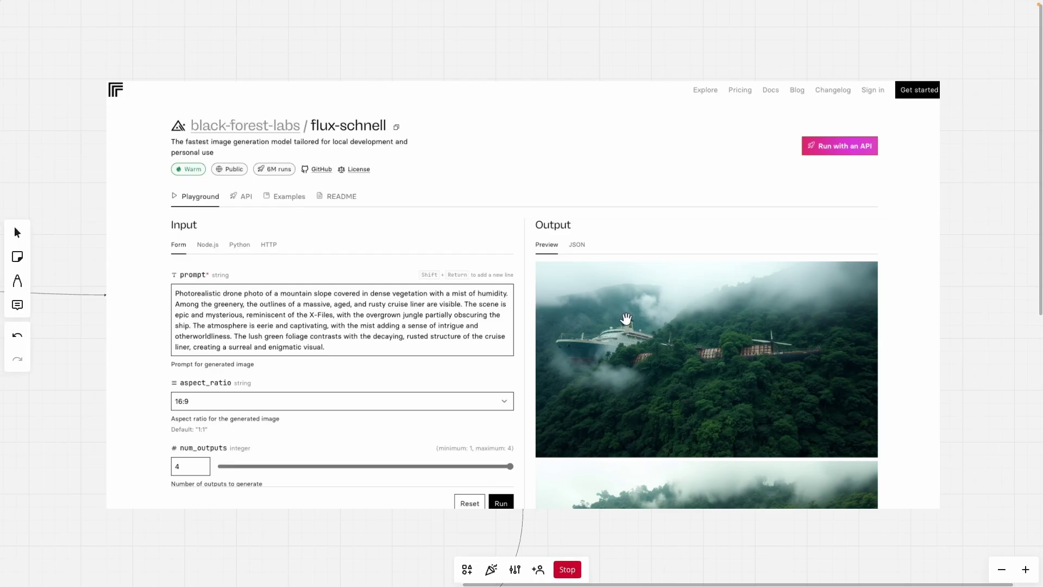
{"action": "scroll", "coordinate": [630, 342], "scroll_direction": "down", "scroll_amount": 5}
{"action": "scroll", "coordinate": [603, 340], "scroll_direction": "down", "scroll_amount": 3}
{"action": "scroll", "coordinate": [645, 340], "scroll_direction": "up", "scroll_amount": 2}
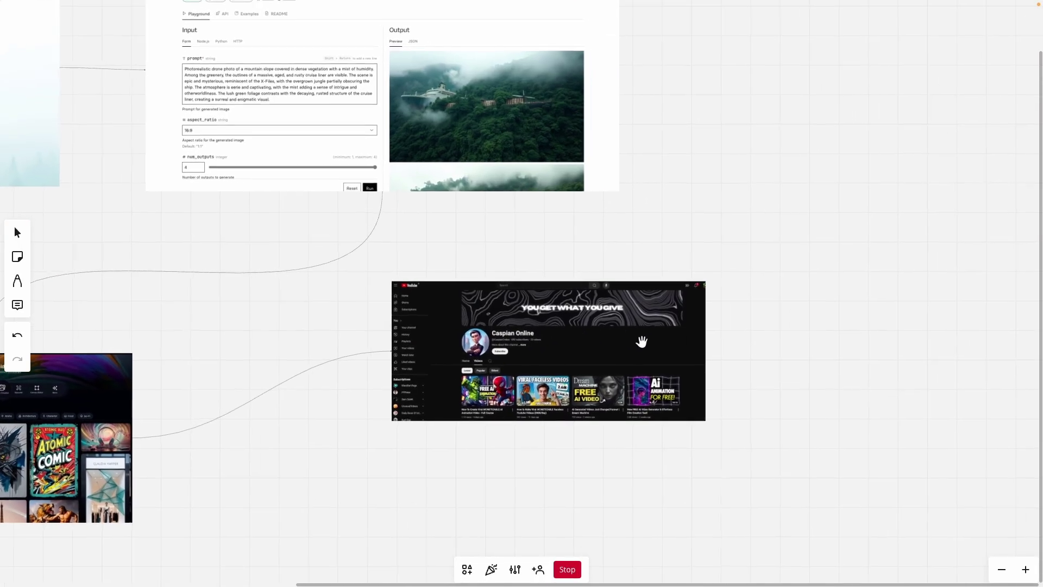
{"action": "scroll", "coordinate": [652, 351], "scroll_direction": "up", "scroll_amount": 5}
{"action": "scroll", "coordinate": [651, 350], "scroll_direction": "up", "scroll_amount": 2}
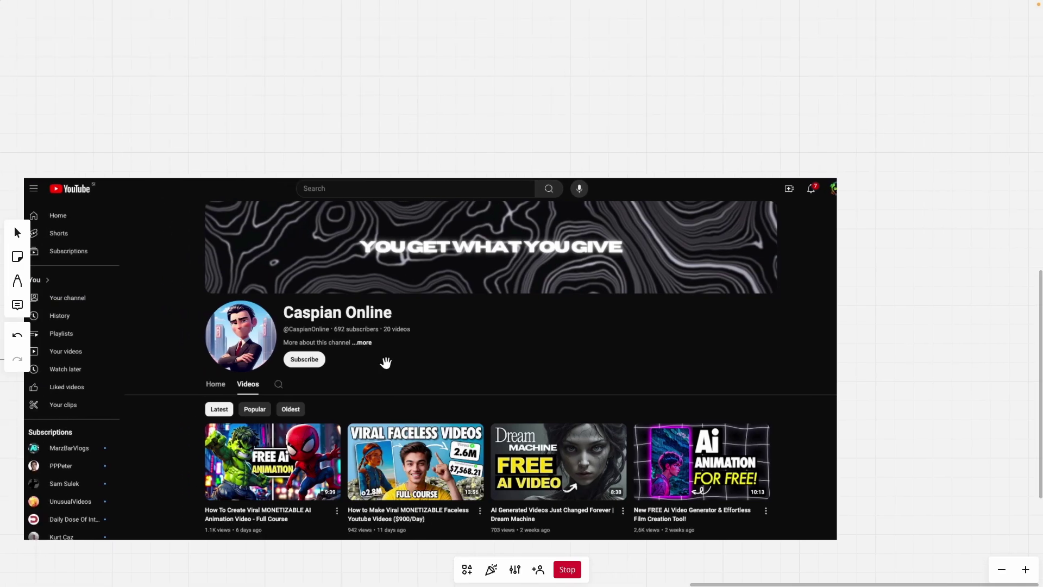
{"action": "scroll", "coordinate": [216, 356], "scroll_direction": "up", "scroll_amount": 4}
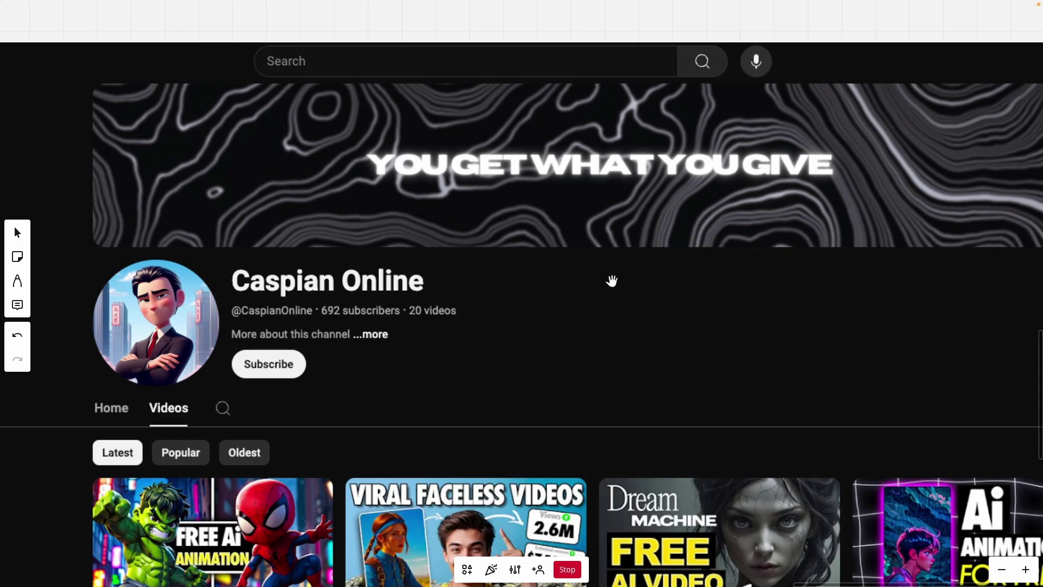
{"action": "scroll", "coordinate": [638, 288], "scroll_direction": "down", "scroll_amount": 4}
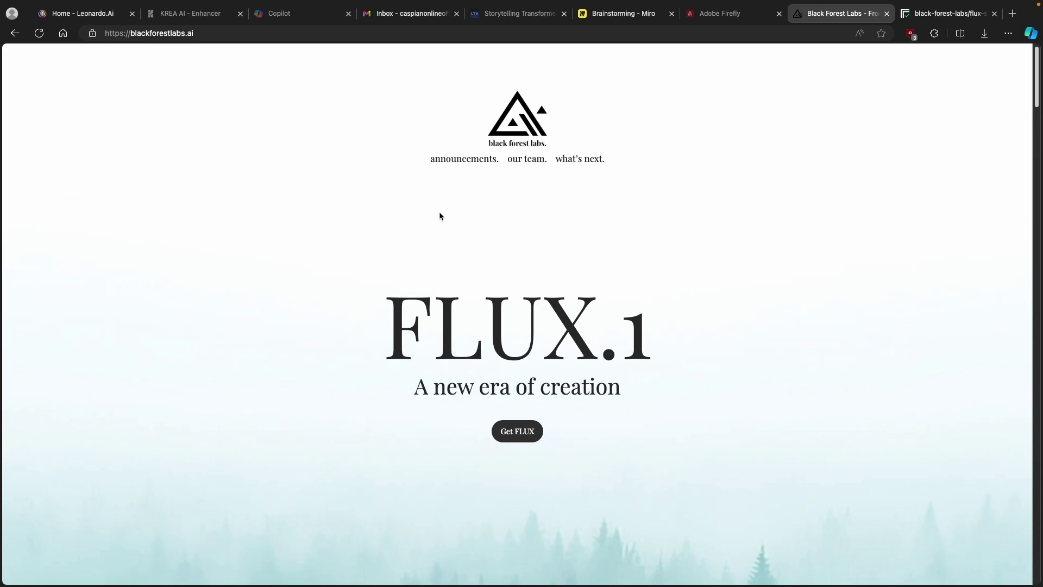
Select the page address and scroll down through the Get Creative image gallery.
{"action": "left_click", "coordinate": [129, 34]}
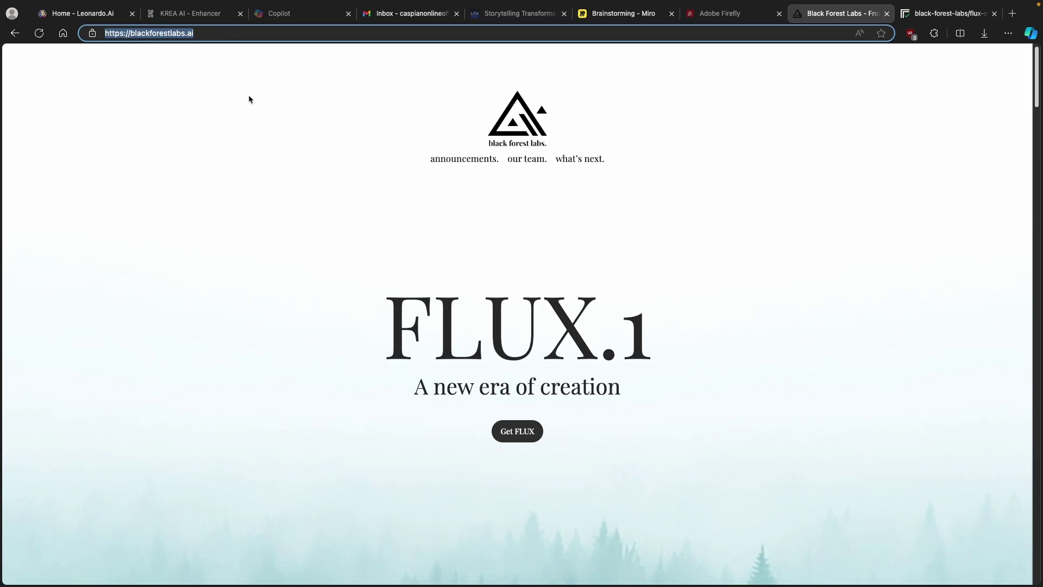
{"action": "scroll", "coordinate": [623, 243], "scroll_direction": "down", "scroll_amount": 15}
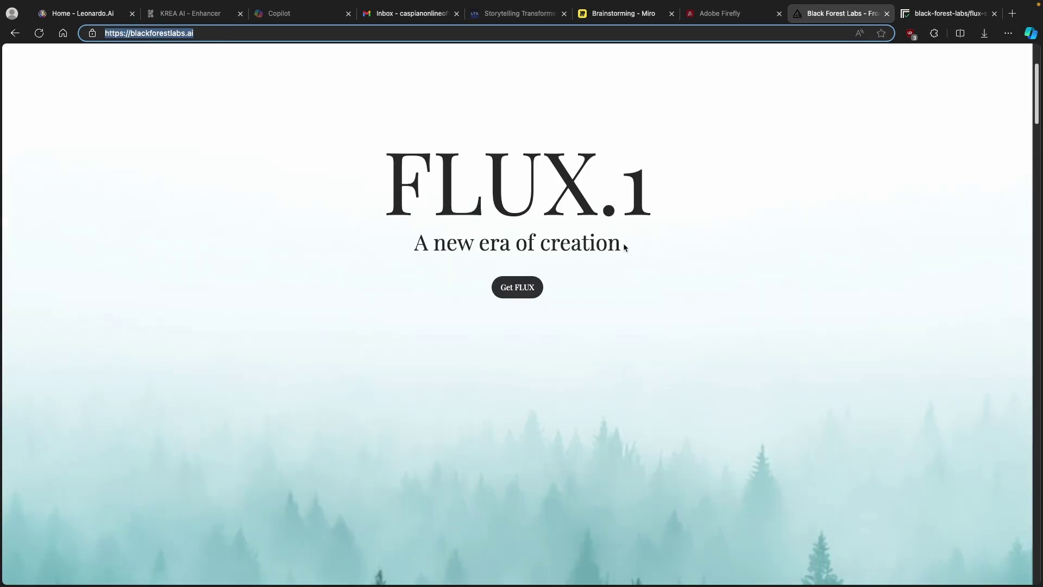
{"action": "scroll", "coordinate": [638, 297], "scroll_direction": "down", "scroll_amount": 3}
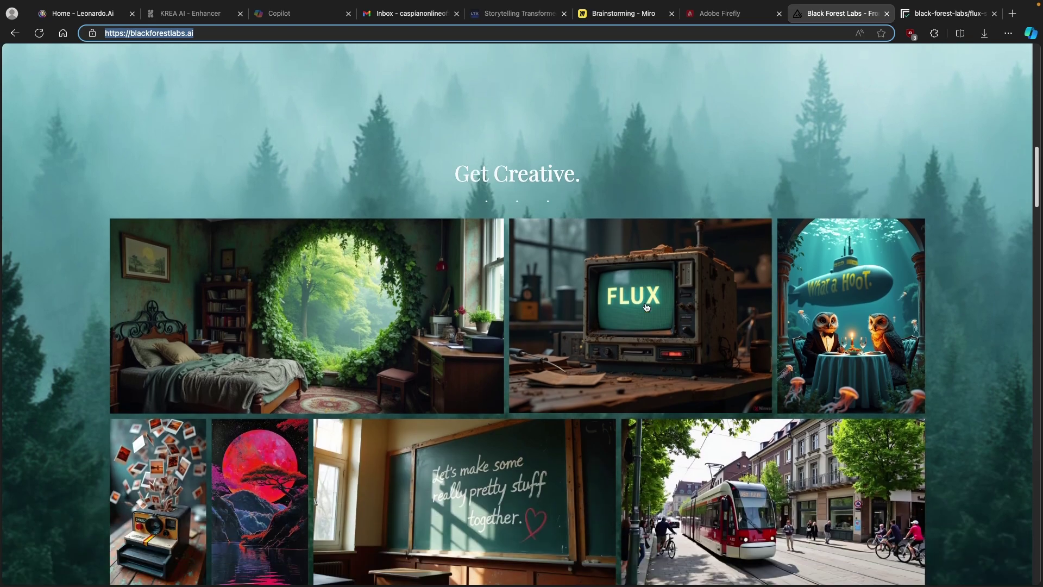
{"action": "scroll", "coordinate": [656, 158], "scroll_direction": "down", "scroll_amount": 4}
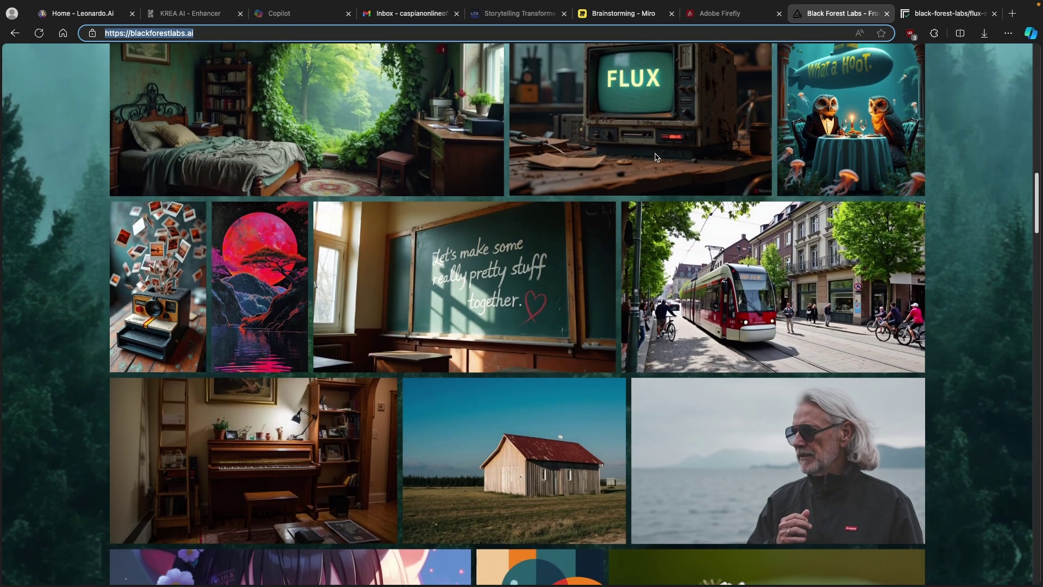
{"action": "scroll", "coordinate": [669, 292], "scroll_direction": "down", "scroll_amount": 3}
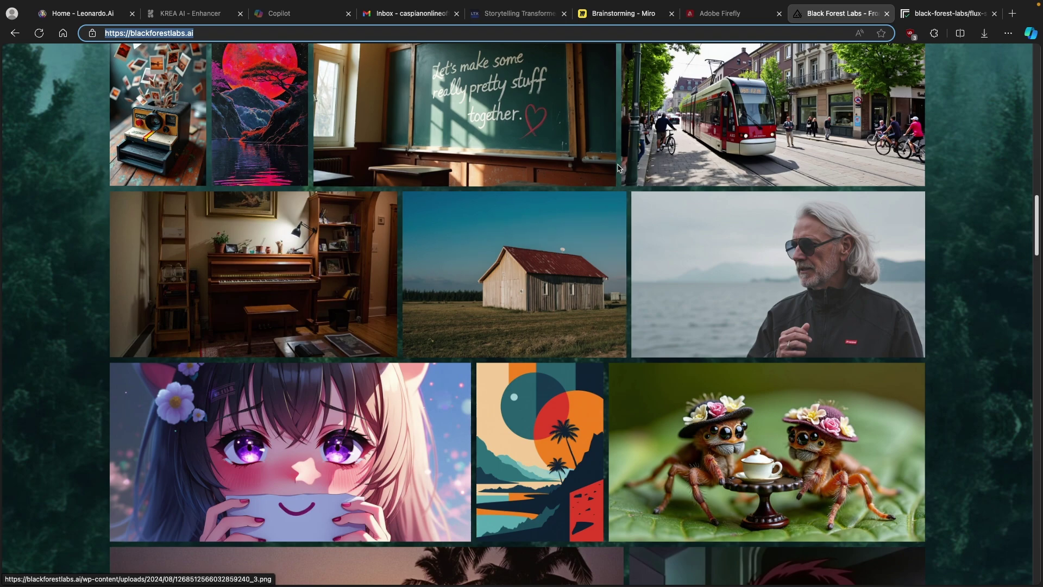
{"action": "scroll", "coordinate": [622, 229], "scroll_direction": "down", "scroll_amount": 4}
{"action": "scroll", "coordinate": [623, 230], "scroll_direction": "down", "scroll_amount": 5}
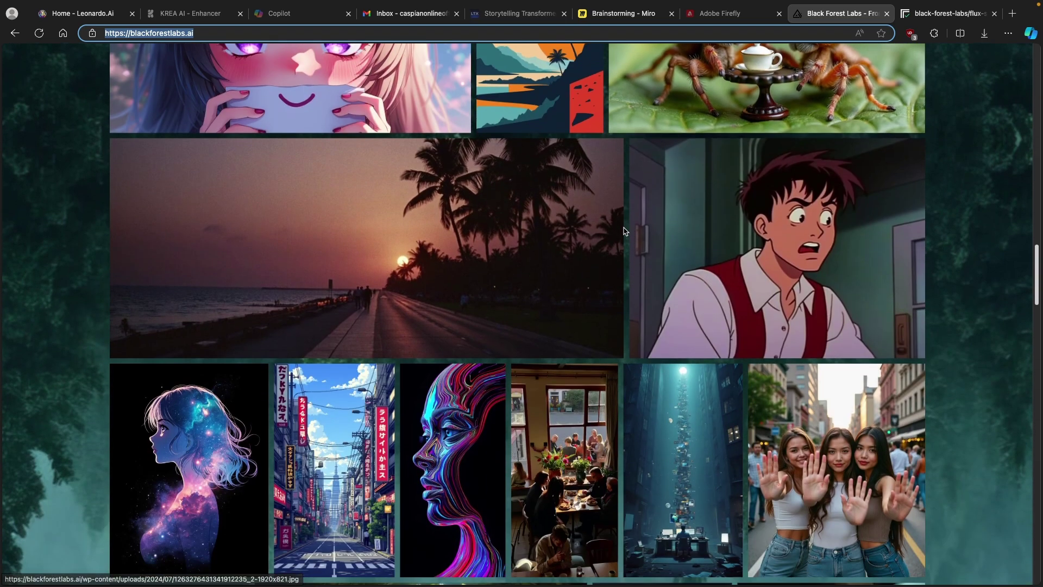
{"action": "scroll", "coordinate": [576, 235], "scroll_direction": "down", "scroll_amount": 4}
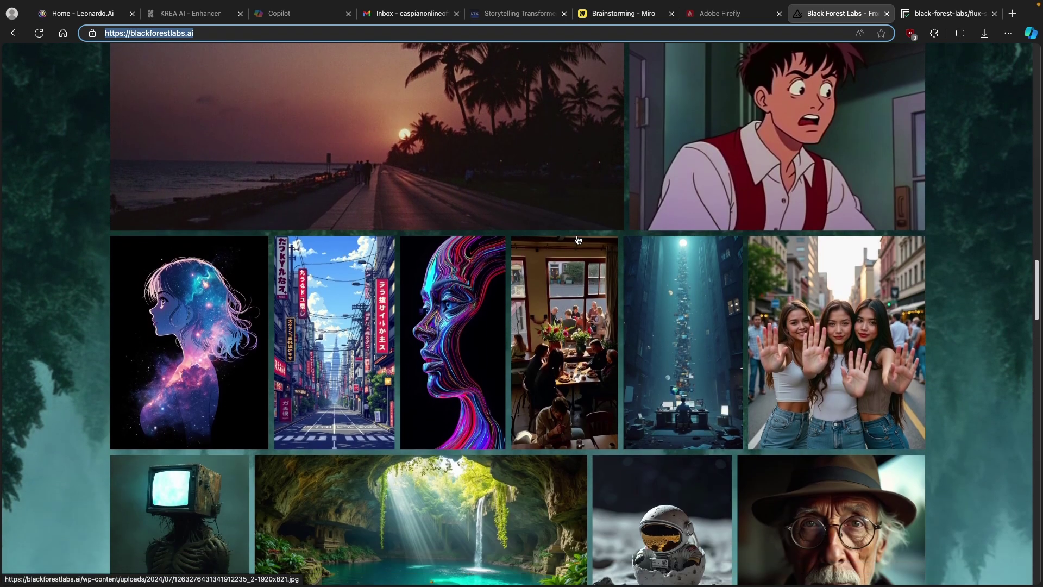
Enlarge the Tokyo street pixel-art image, close it, and go to the Get FLUX section.
{"action": "left_click", "coordinate": [375, 288]}
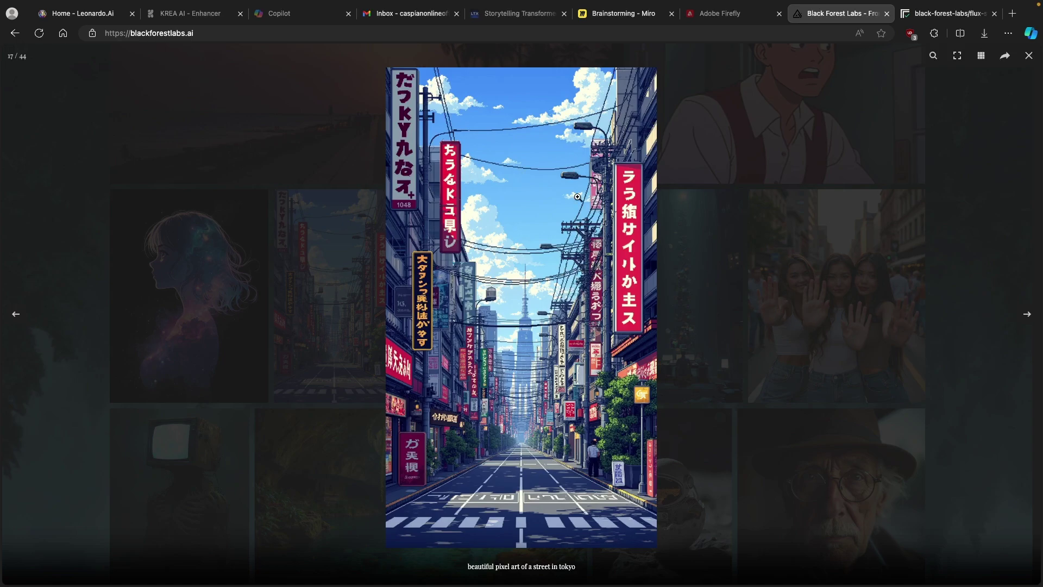
{"action": "key", "text": "Escape"}
{"action": "left_click", "coordinate": [527, 431]}
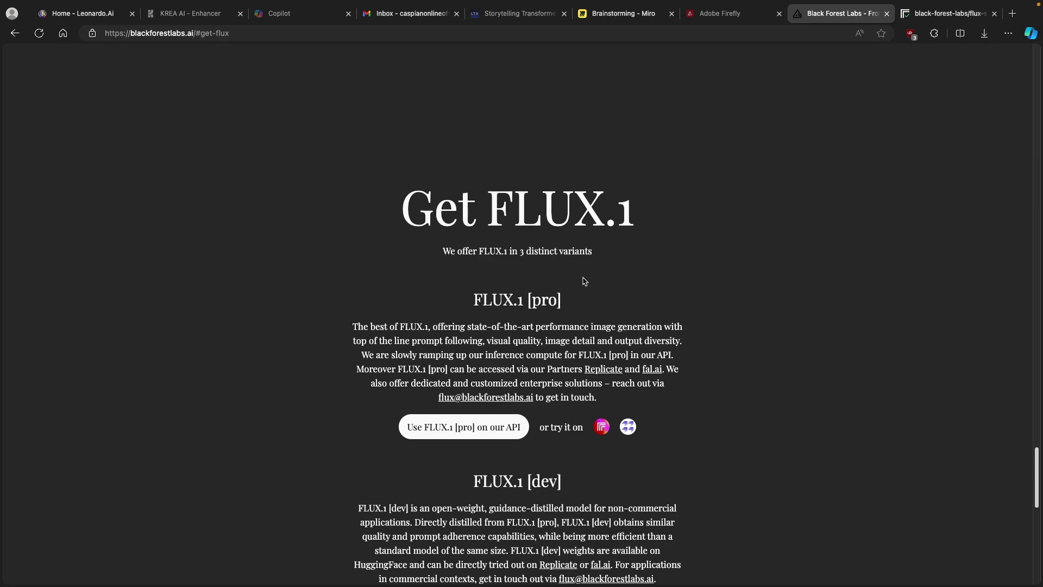
Highlight the FLUX.1 [pro], [dev] and [schnell] headings in turn, ending on [schnell].
{"action": "left_click_drag", "start_coordinate": [584, 281], "coordinate": [591, 309]}
{"action": "scroll", "coordinate": [609, 321], "scroll_direction": "down", "scroll_amount": 3}
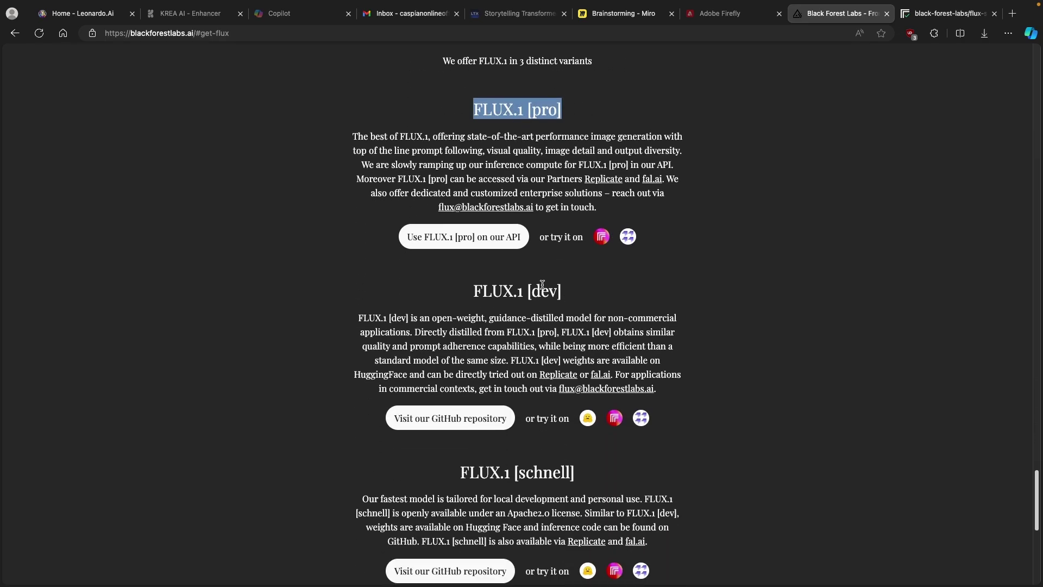
{"action": "left_click_drag", "start_coordinate": [472, 292], "coordinate": [573, 298]}
{"action": "scroll", "coordinate": [613, 296], "scroll_direction": "down", "scroll_amount": 3}
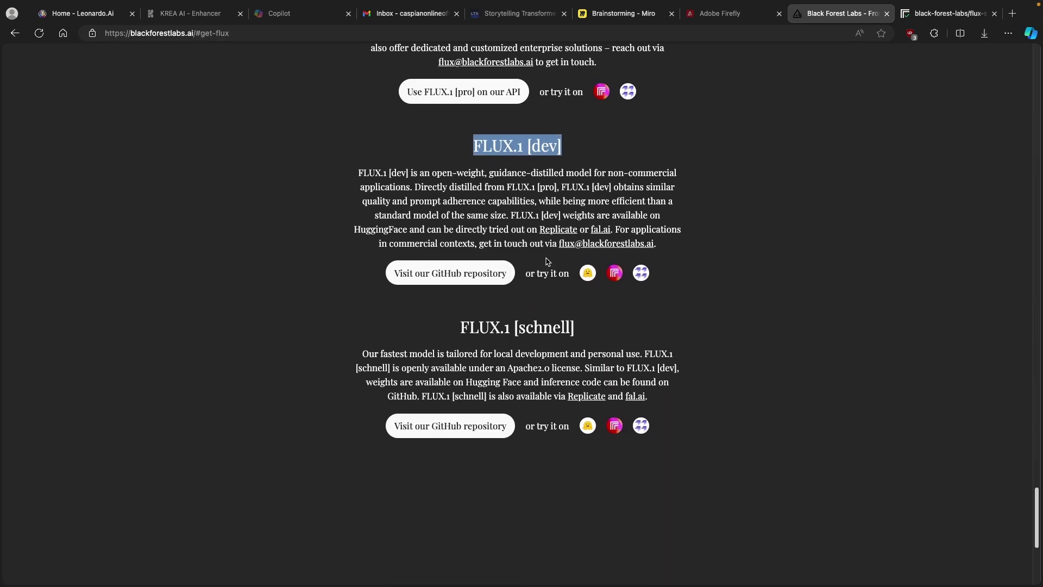
{"action": "left_click_drag", "start_coordinate": [456, 329], "coordinate": [589, 333]}
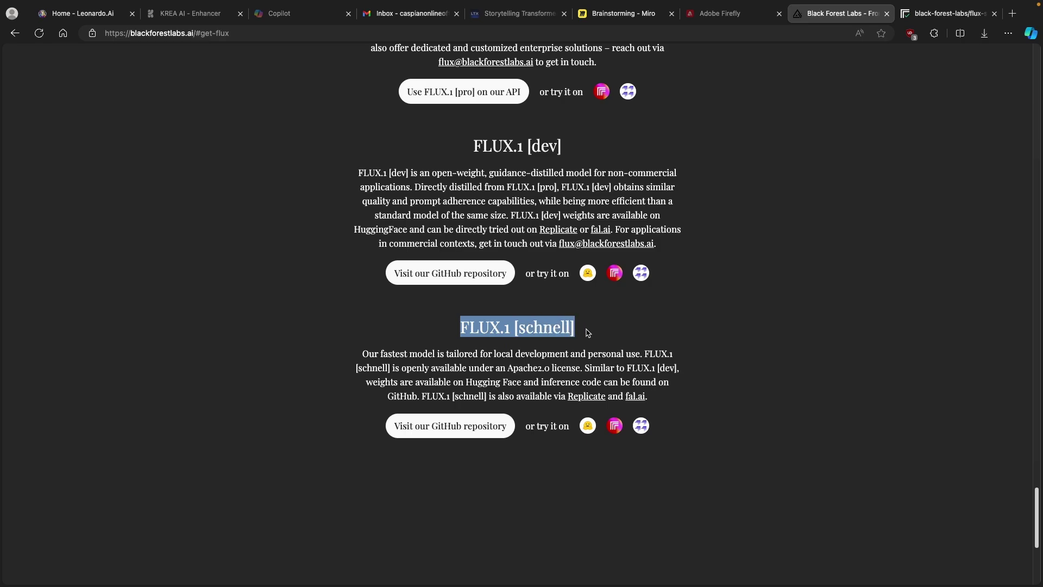
{"action": "left_click", "coordinate": [477, 329]}
{"action": "left_click_drag", "start_coordinate": [462, 329], "coordinate": [591, 334]}
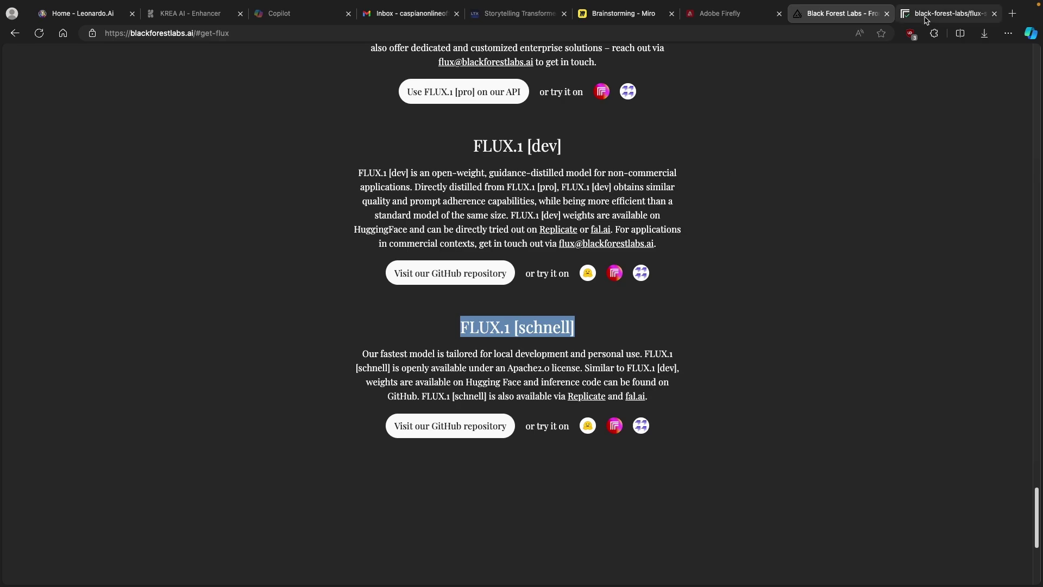
Switch to the Replicate flux-schnell playground, select its address, and bring up options for its GitHub link.
{"action": "left_click", "coordinate": [948, 13]}
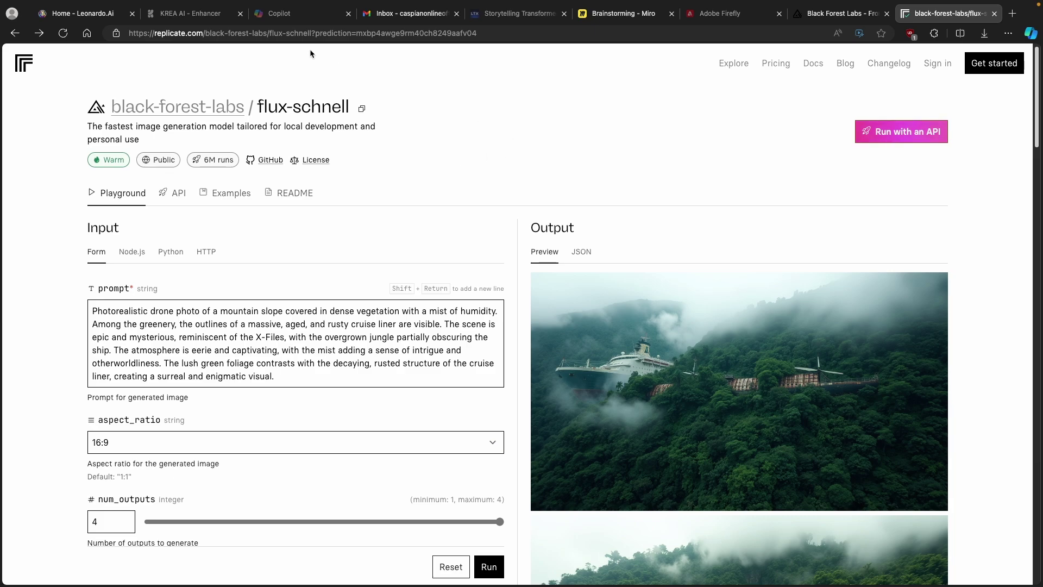
{"action": "left_click", "coordinate": [333, 33]}
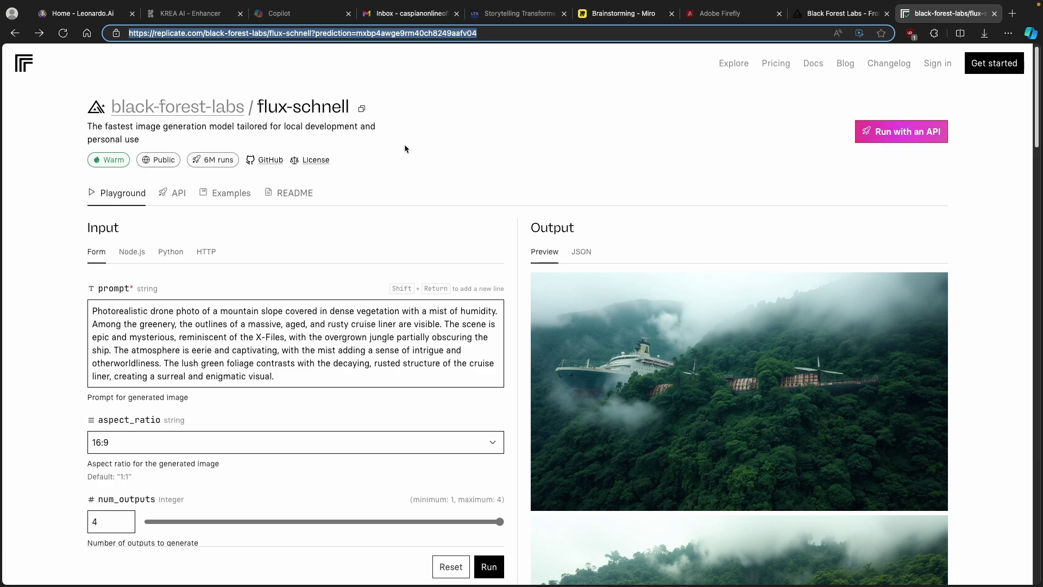
{"action": "right_click", "coordinate": [270, 162]}
Open the cog-flux-schnell GitHub repo in a new tab, skim its README, then return to Replicate's prompt.
{"action": "left_click", "coordinate": [294, 171]}
{"action": "left_click", "coordinate": [964, 13]}
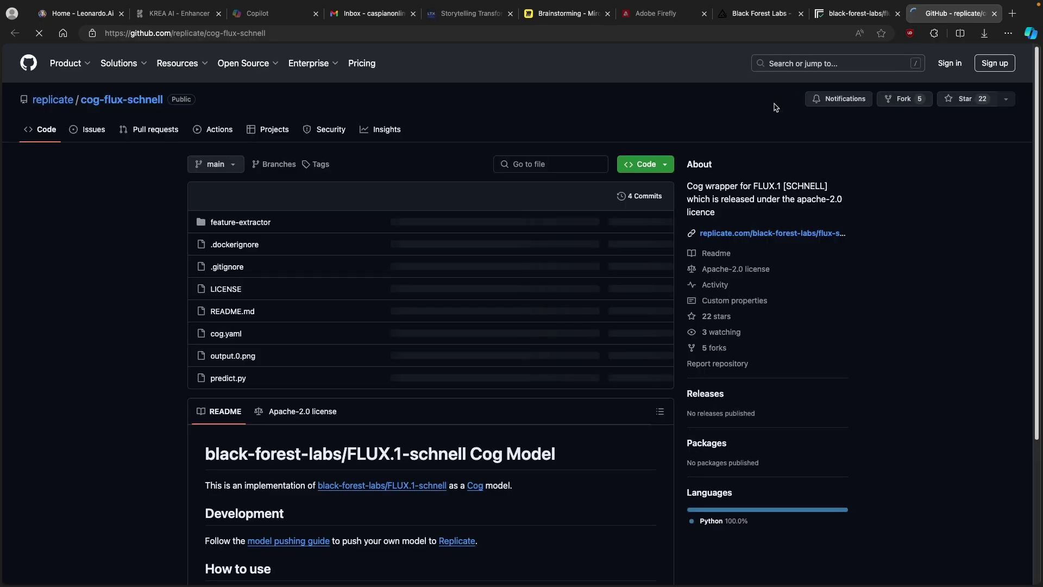
{"action": "scroll", "coordinate": [460, 174], "scroll_direction": "down", "scroll_amount": 9}
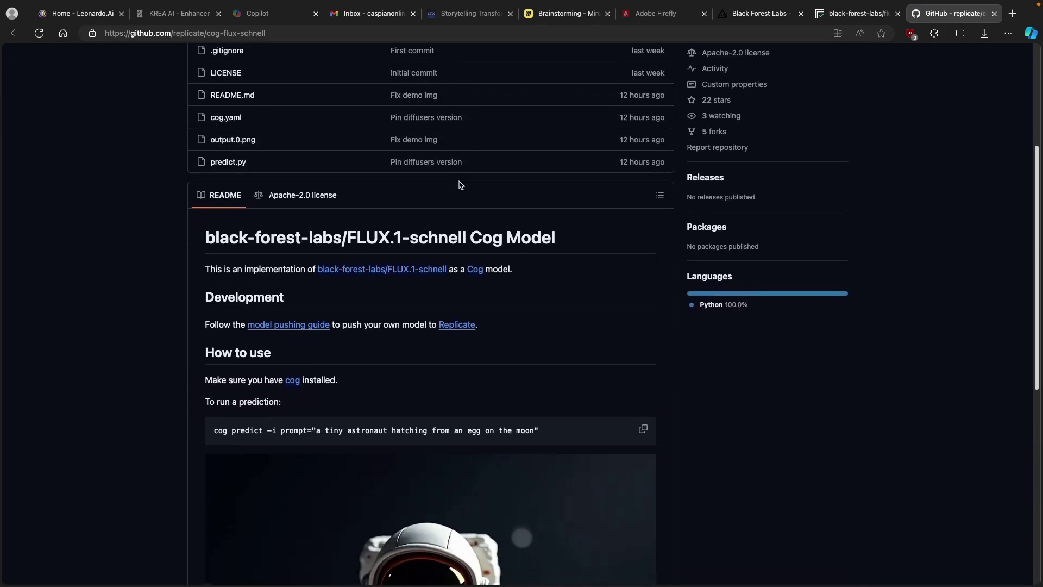
{"action": "scroll", "coordinate": [477, 181], "scroll_direction": "up", "scroll_amount": 3}
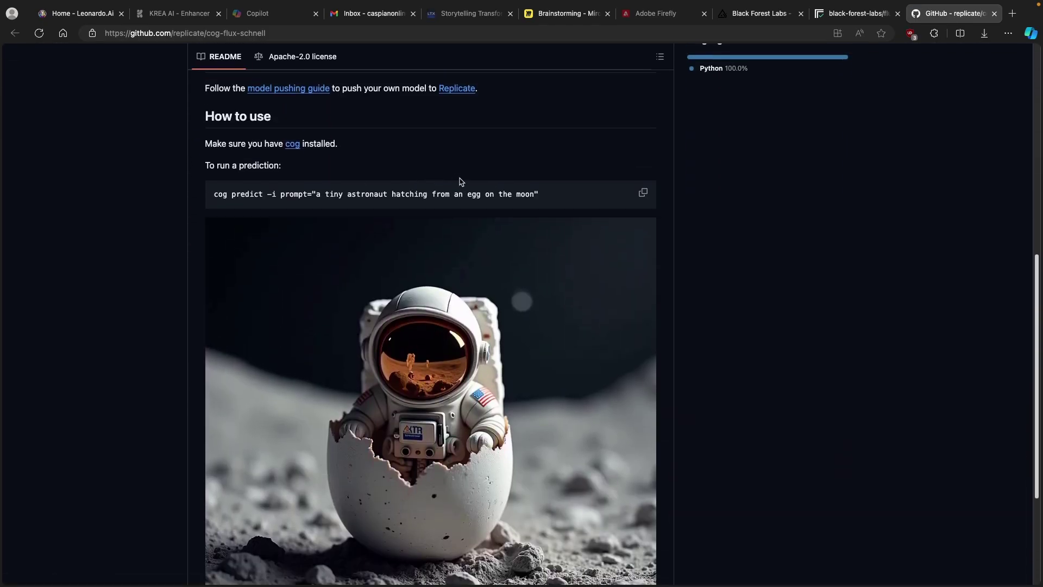
{"action": "scroll", "coordinate": [446, 154], "scroll_direction": "up", "scroll_amount": 5}
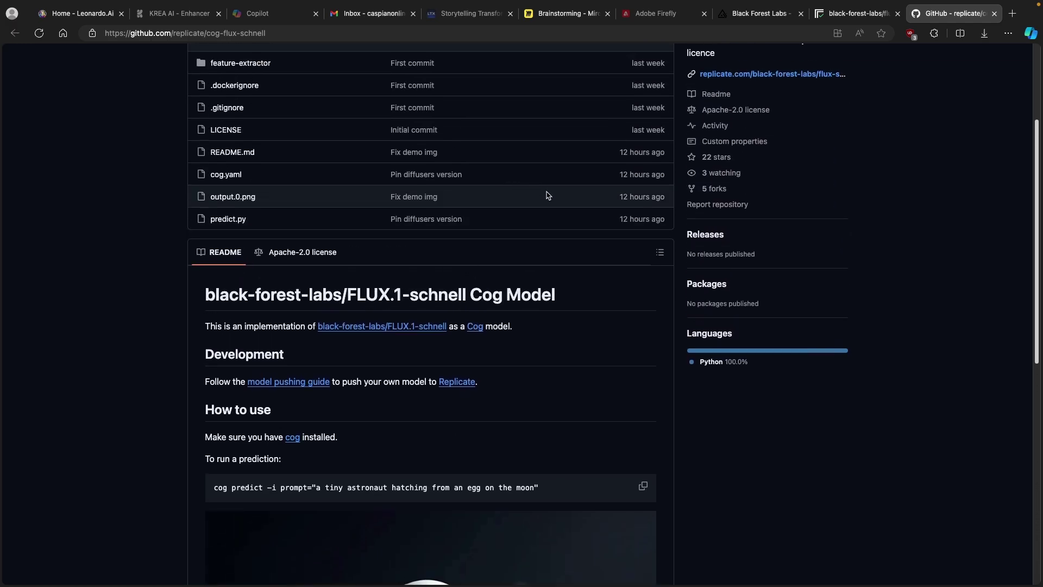
{"action": "left_click", "coordinate": [741, 74]}
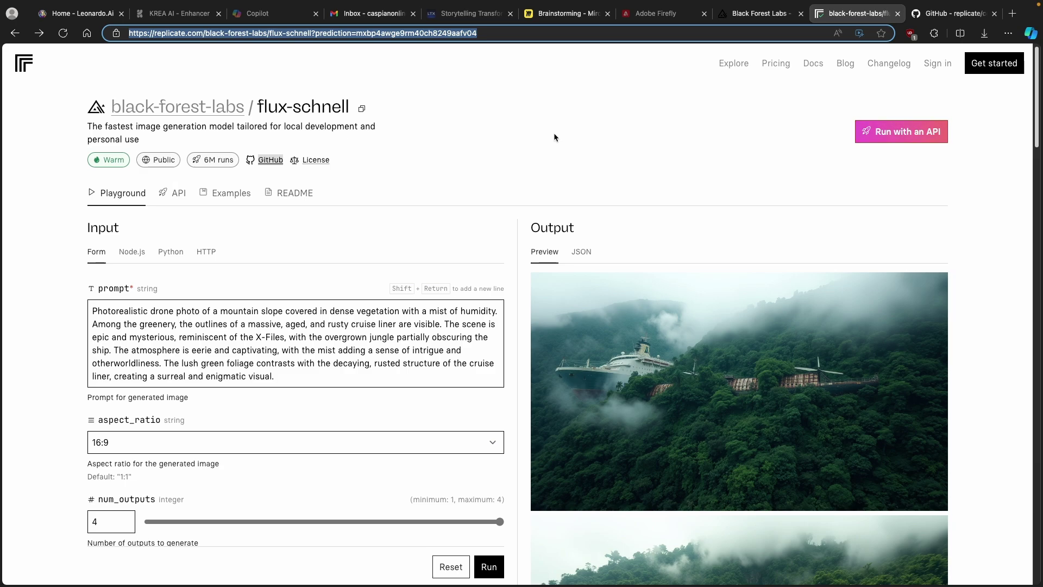
{"action": "key", "text": "Tab"}
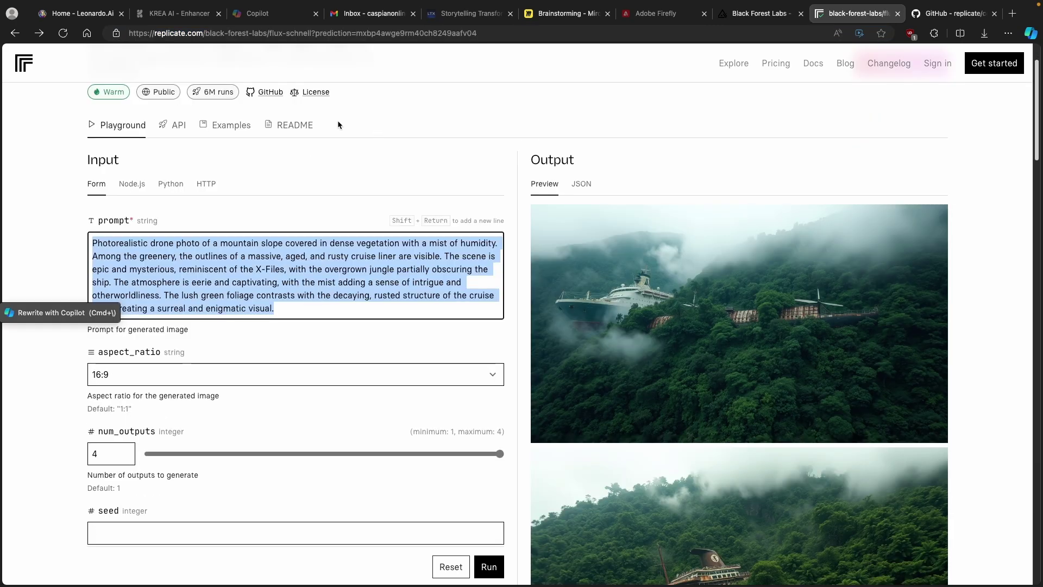
Copy the prompt of the daisy-in-grass community image on Leonardo.Ai, then go to Image Creation.
{"action": "left_click", "coordinate": [76, 13]}
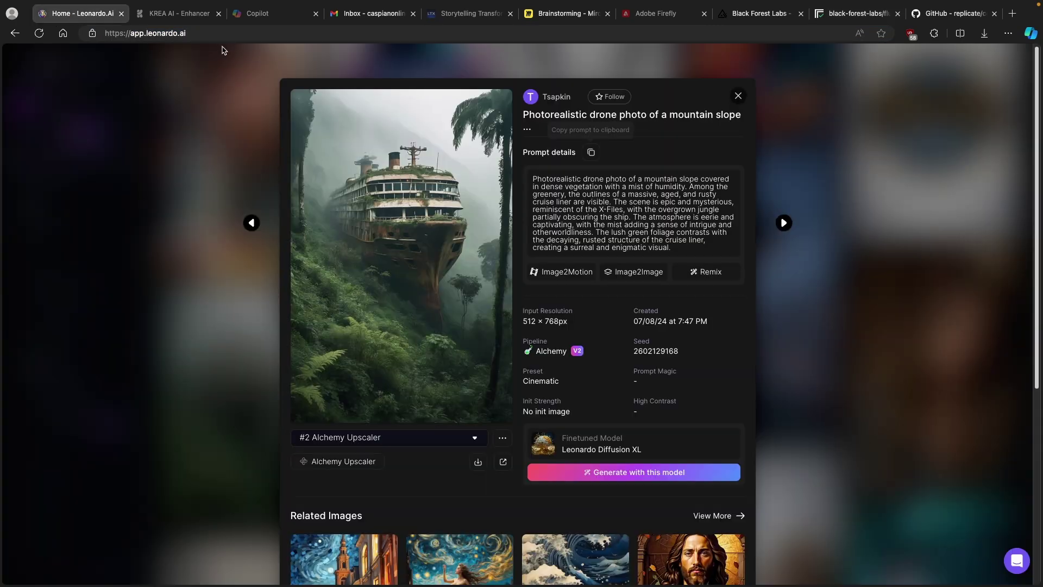
{"action": "left_click", "coordinate": [739, 96]}
{"action": "scroll", "coordinate": [600, 325], "scroll_direction": "down", "scroll_amount": 4}
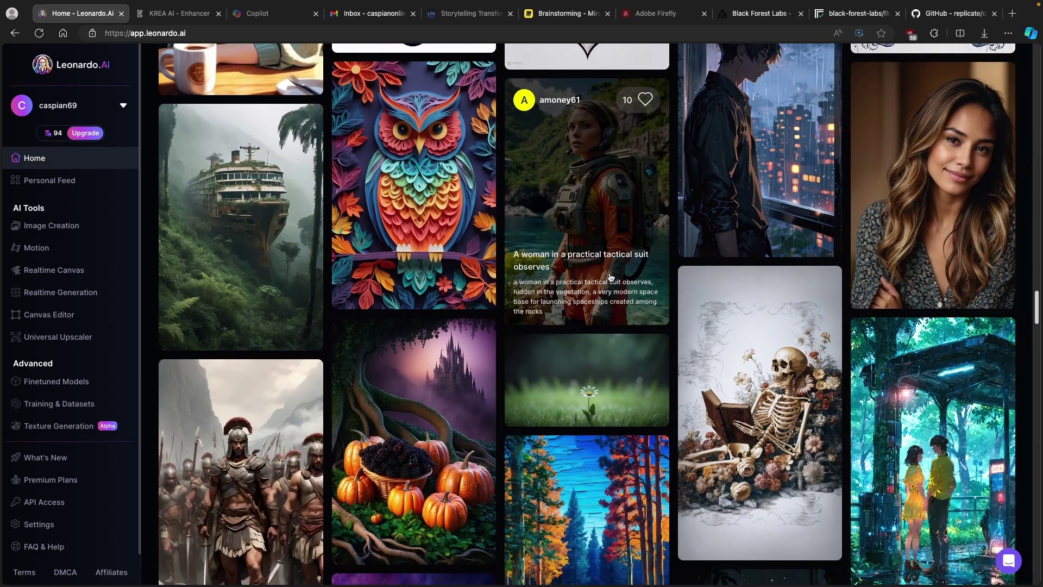
{"action": "left_click", "coordinate": [572, 330]}
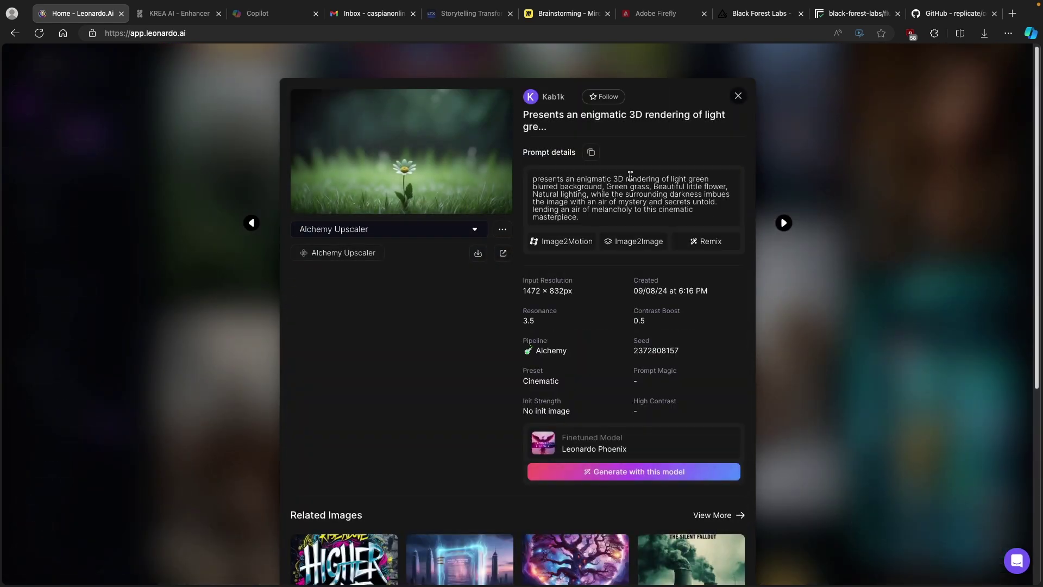
{"action": "left_click", "coordinate": [591, 152]}
{"action": "left_click", "coordinate": [739, 96]}
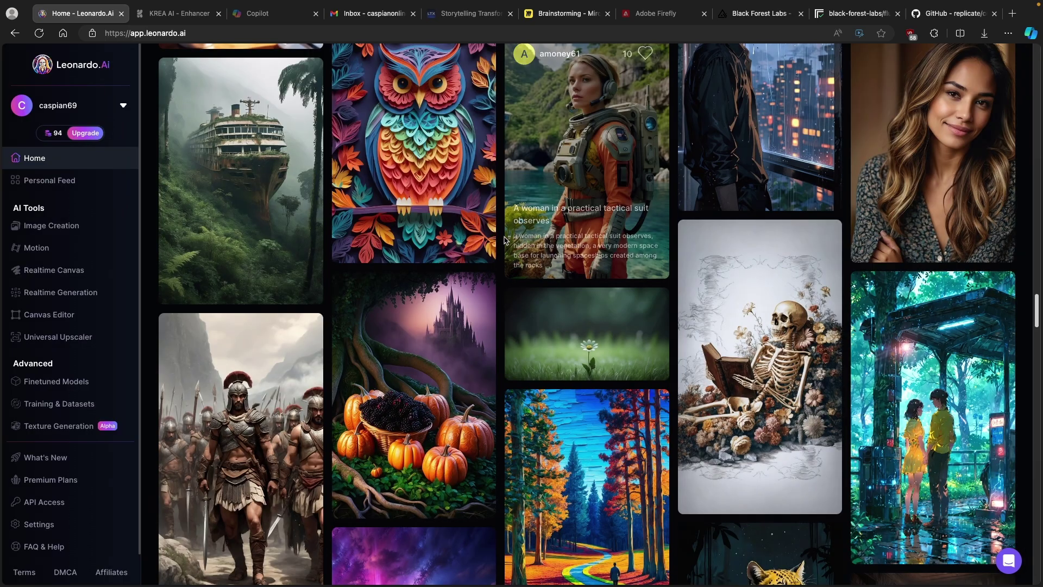
{"action": "left_click", "coordinate": [91, 227]}
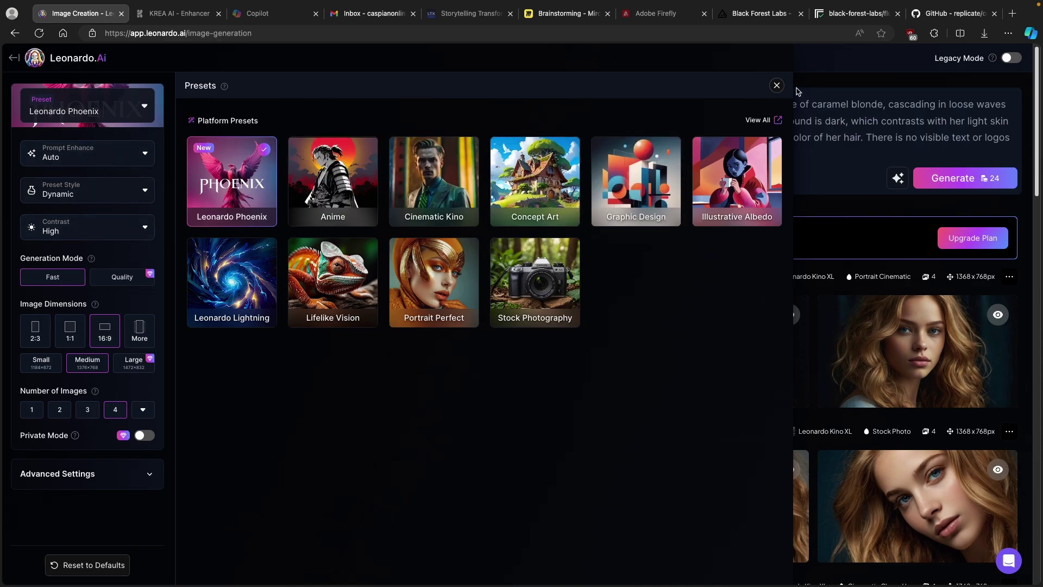
Replace the Image Creation prompt with the copied daisy-in-grass prompt, then view the Upgrade plans.
{"action": "left_click", "coordinate": [858, 18]}
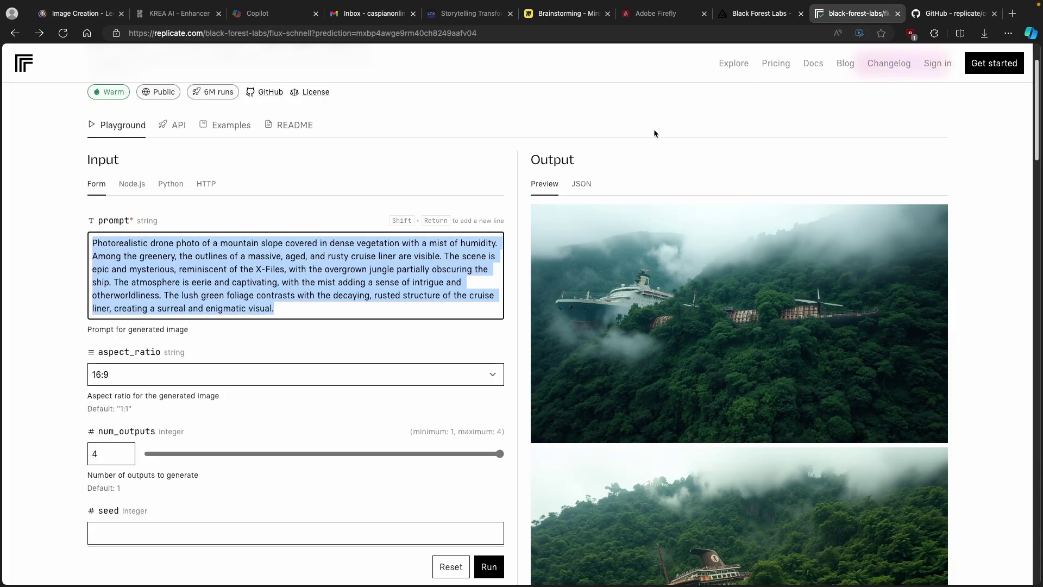
{"action": "key", "text": "ctrl+1"}
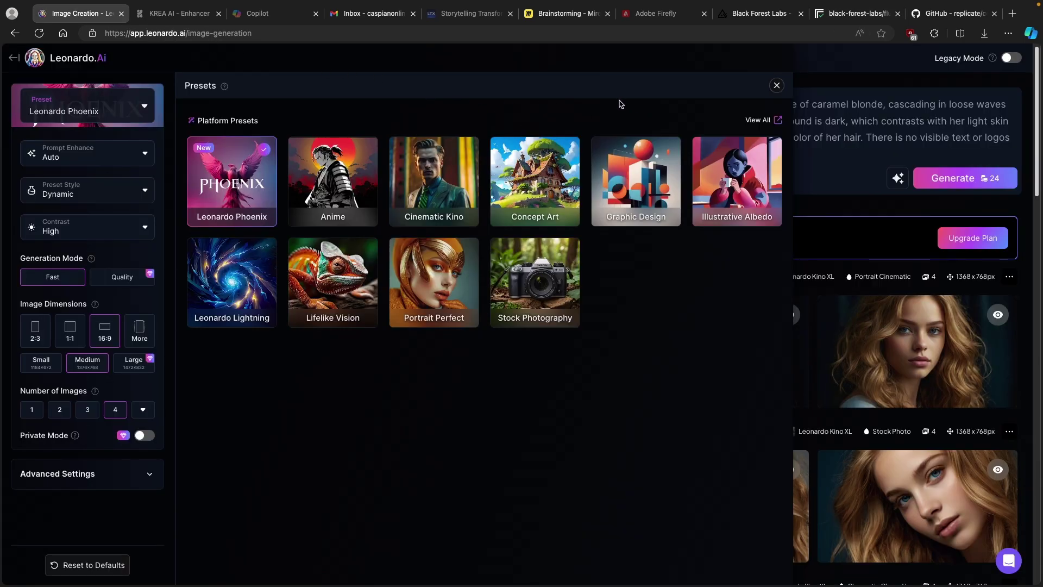
{"action": "left_click", "coordinate": [777, 85]}
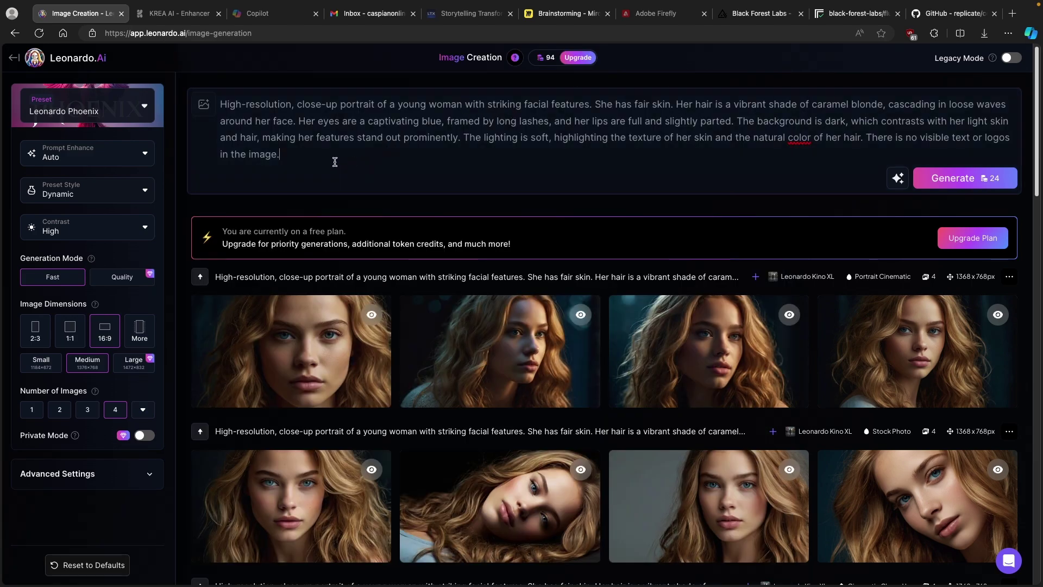
{"action": "left_click_drag", "start_coordinate": [335, 162], "coordinate": [219, 102]}
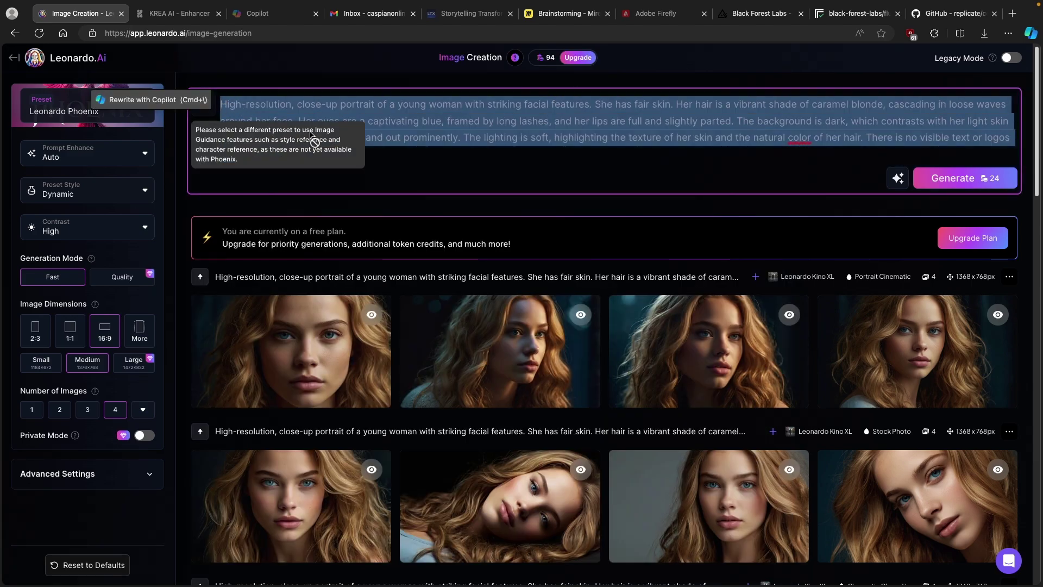
{"action": "key", "text": "super+v"}
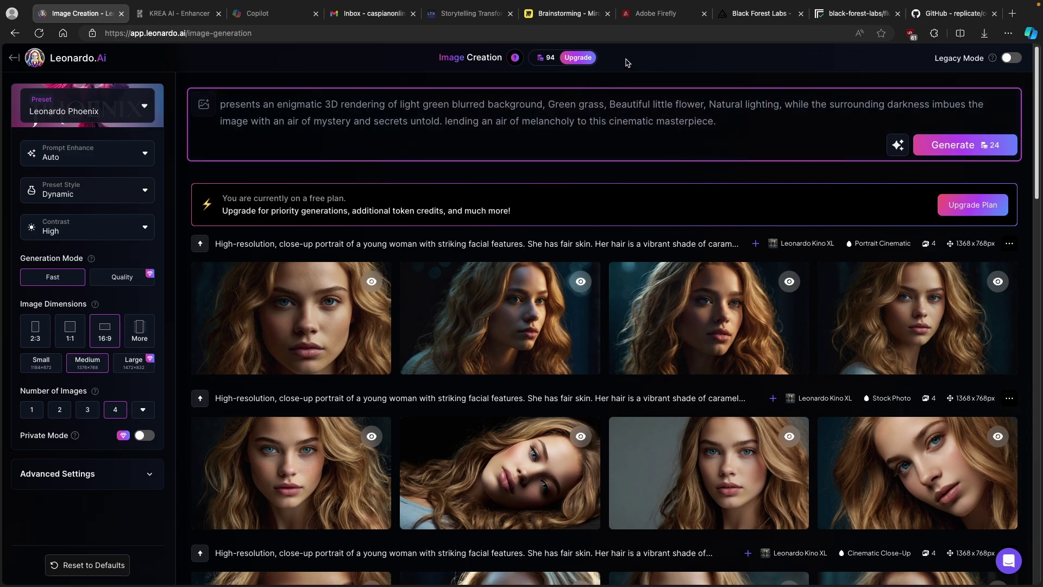
{"action": "left_click", "coordinate": [596, 61]}
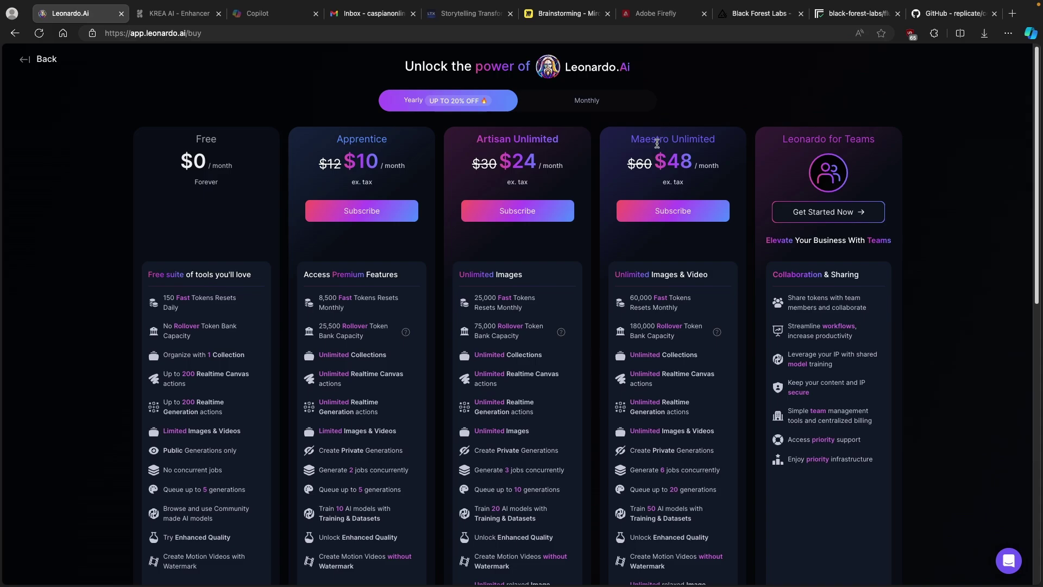
Highlight the Maestro Unlimited plan name, then return to the Leonardo.Ai home page.
{"action": "left_click_drag", "start_coordinate": [633, 142], "coordinate": [718, 147]}
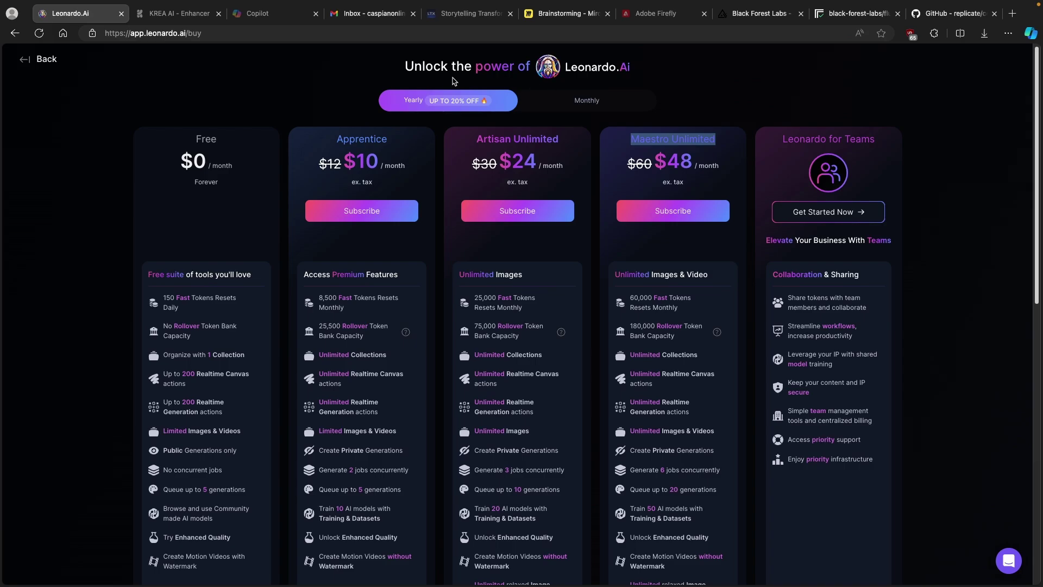
{"action": "left_click", "coordinate": [55, 62]}
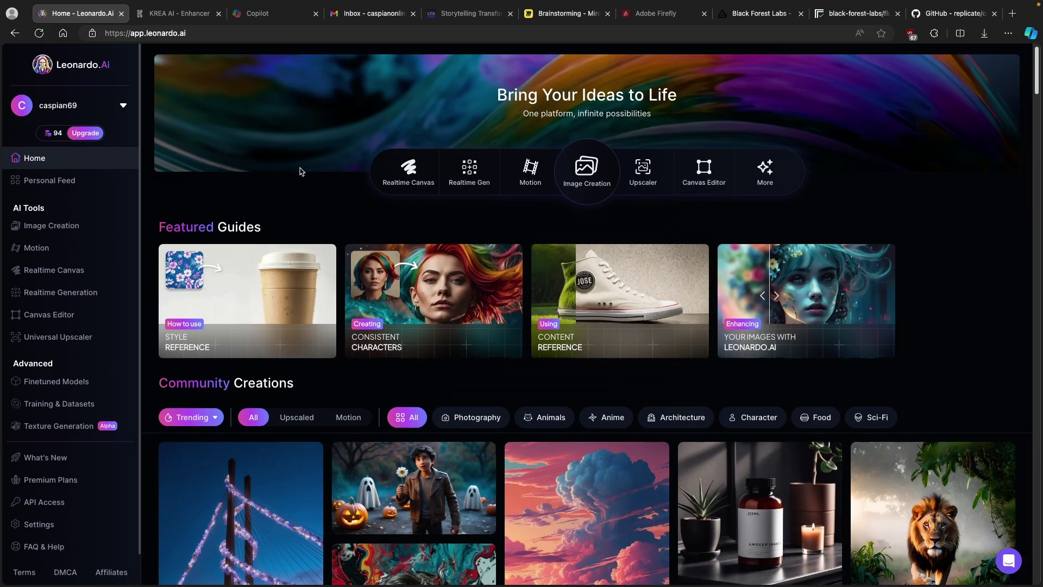
On Image Creation, select the daisy prompt and keep the Leonardo Phoenix preset.
{"action": "left_click", "coordinate": [52, 226]}
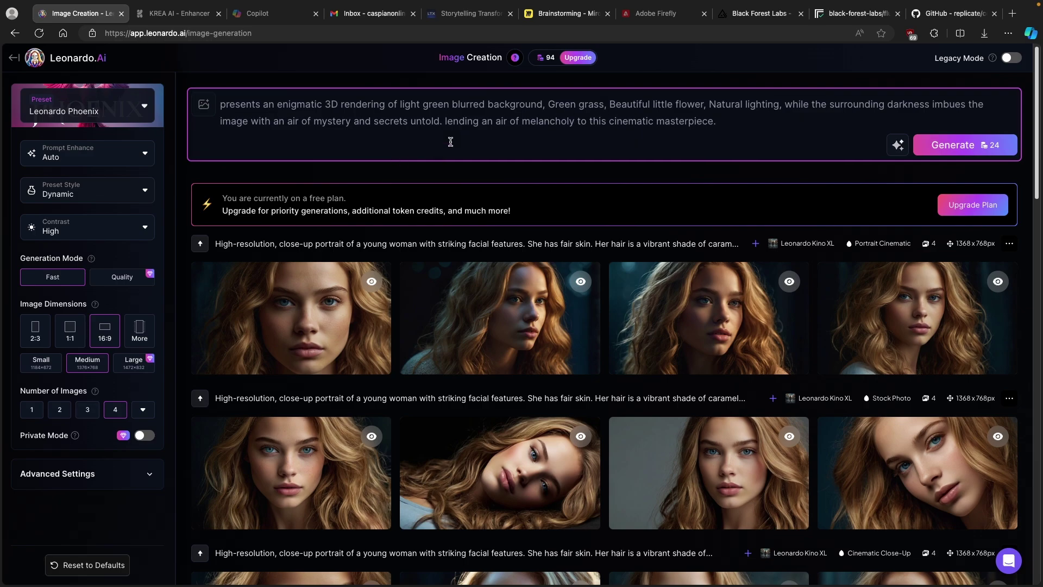
{"action": "left_click_drag", "start_coordinate": [220, 104], "coordinate": [726, 128]}
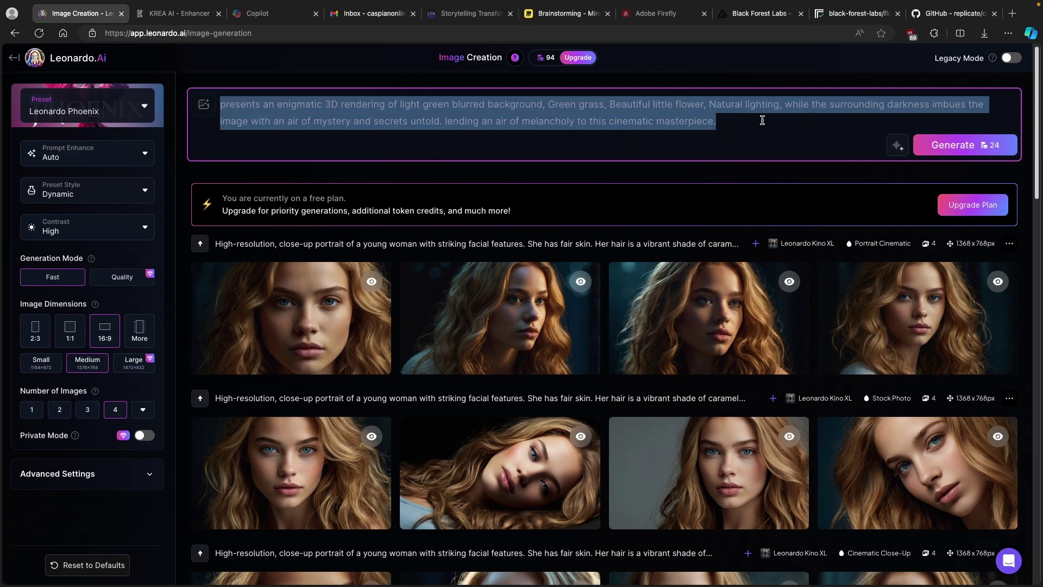
{"action": "left_click", "coordinate": [132, 120]}
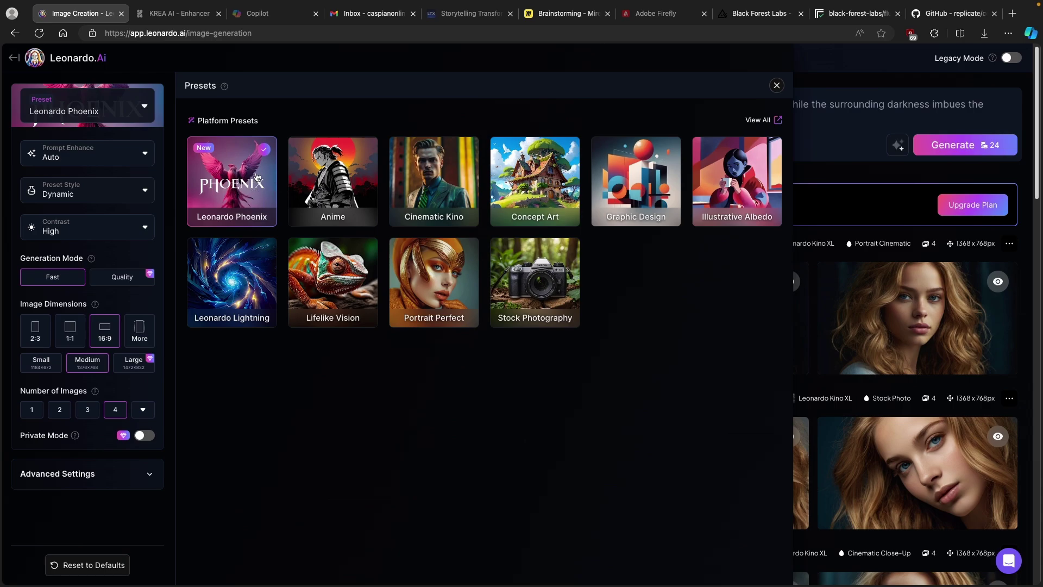
{"action": "left_click", "coordinate": [778, 86]}
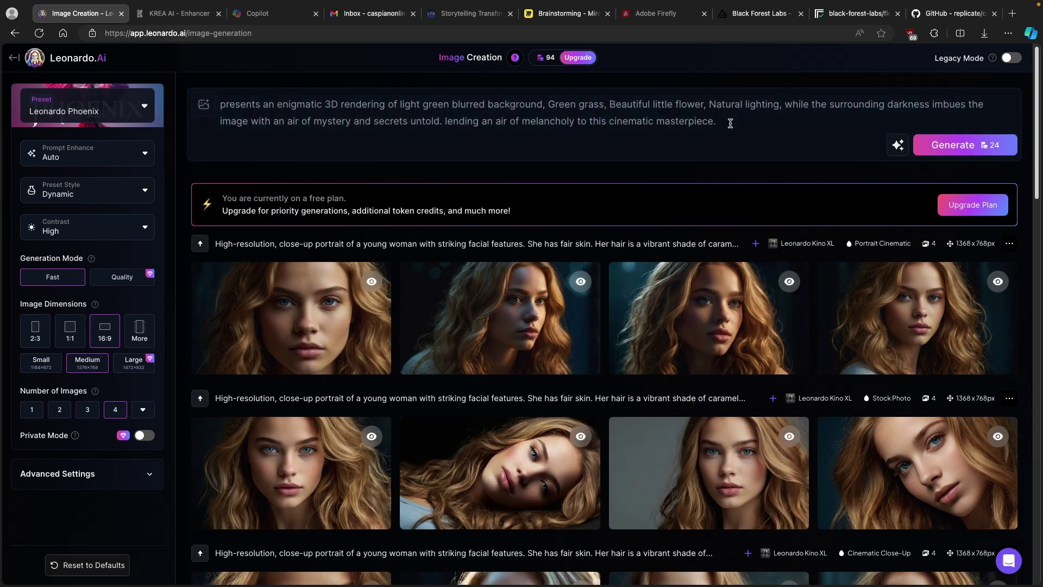
Keep Prompt Enhance on Auto and style Dynamic, generate the images, then return to Replicate.
{"action": "left_click", "coordinate": [117, 159]}
{"action": "left_click", "coordinate": [126, 161]}
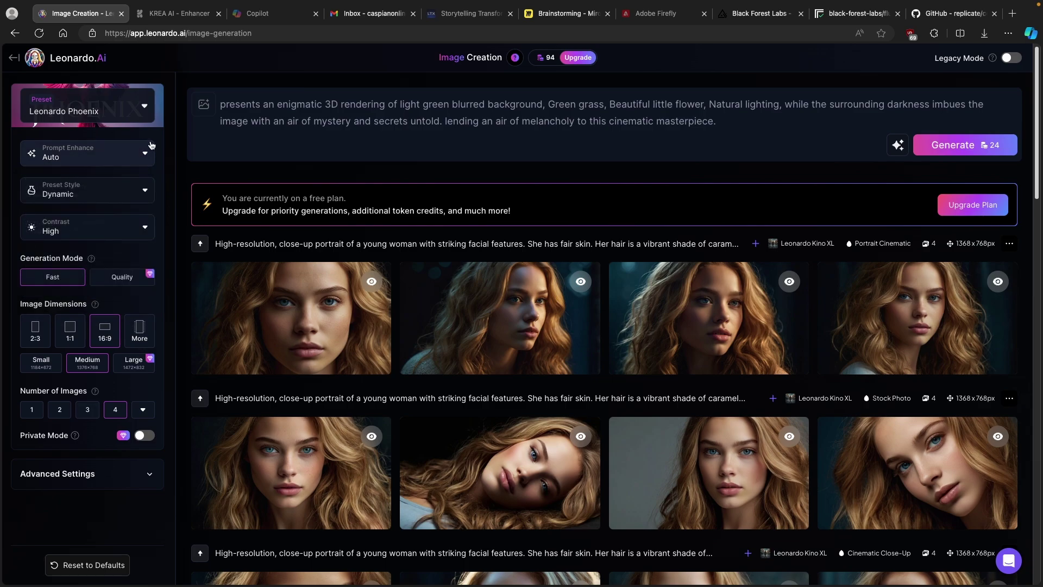
{"action": "left_click", "coordinate": [117, 196]}
{"action": "left_click", "coordinate": [111, 192]}
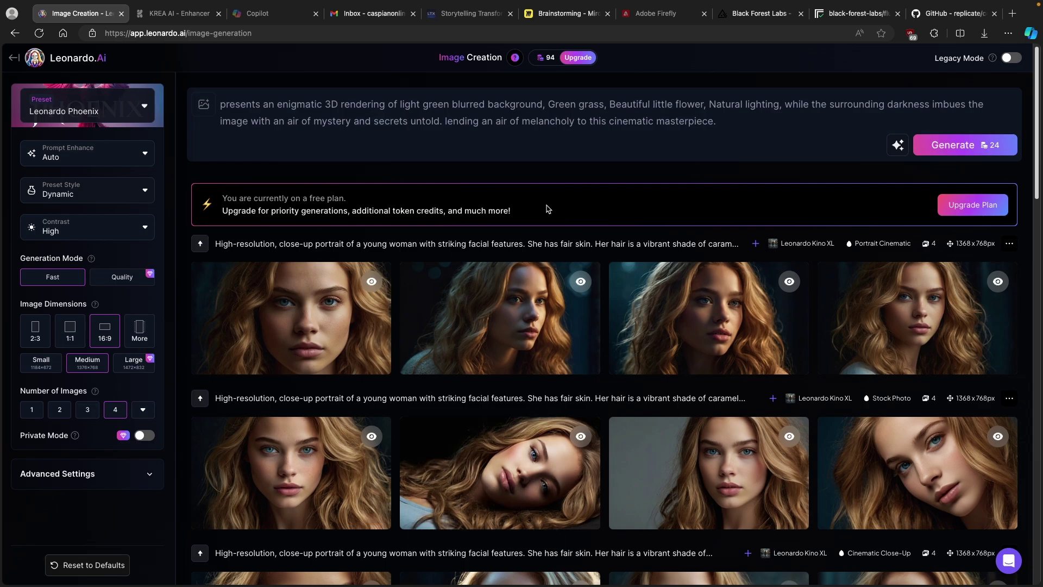
{"action": "left_click", "coordinate": [948, 147]}
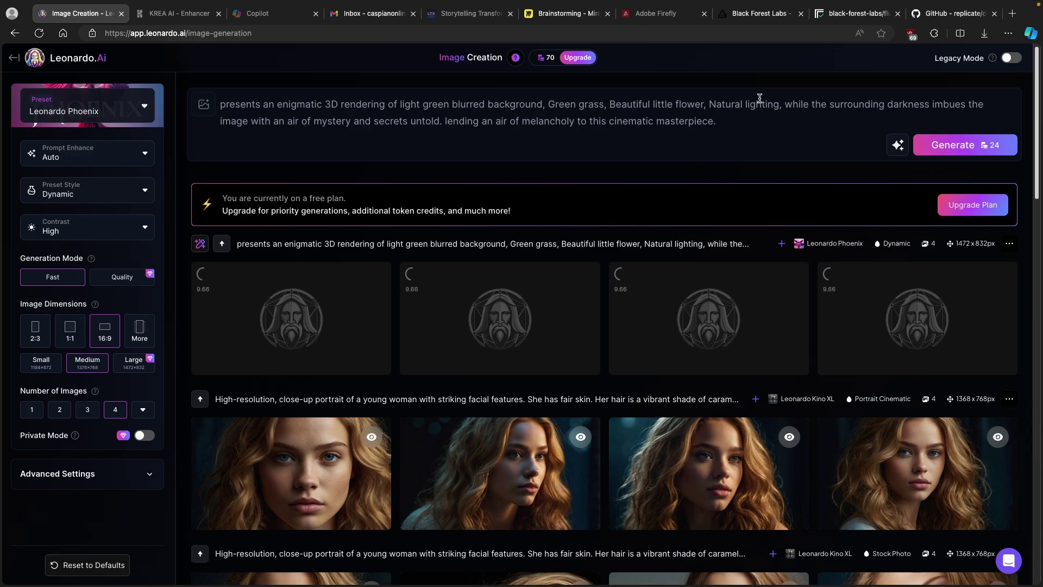
{"action": "left_click", "coordinate": [858, 13]}
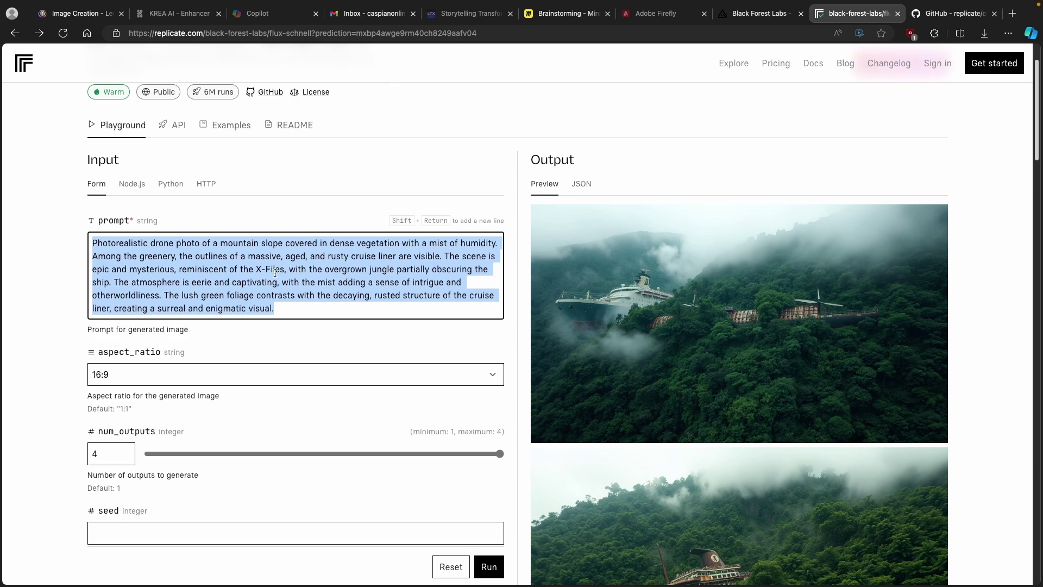
Paste the daisy-in-grass prompt and keep the 16:9 aspect ratio.
{"action": "key", "text": "ctrl+v"}
{"action": "scroll", "coordinate": [421, 265], "scroll_direction": "down", "scroll_amount": 1}
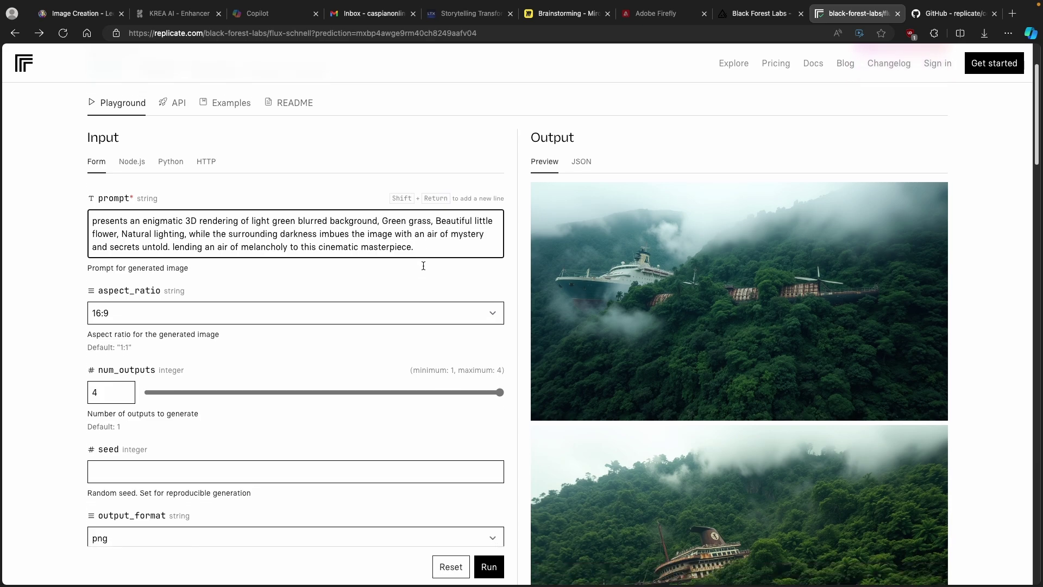
{"action": "left_click", "coordinate": [232, 277]}
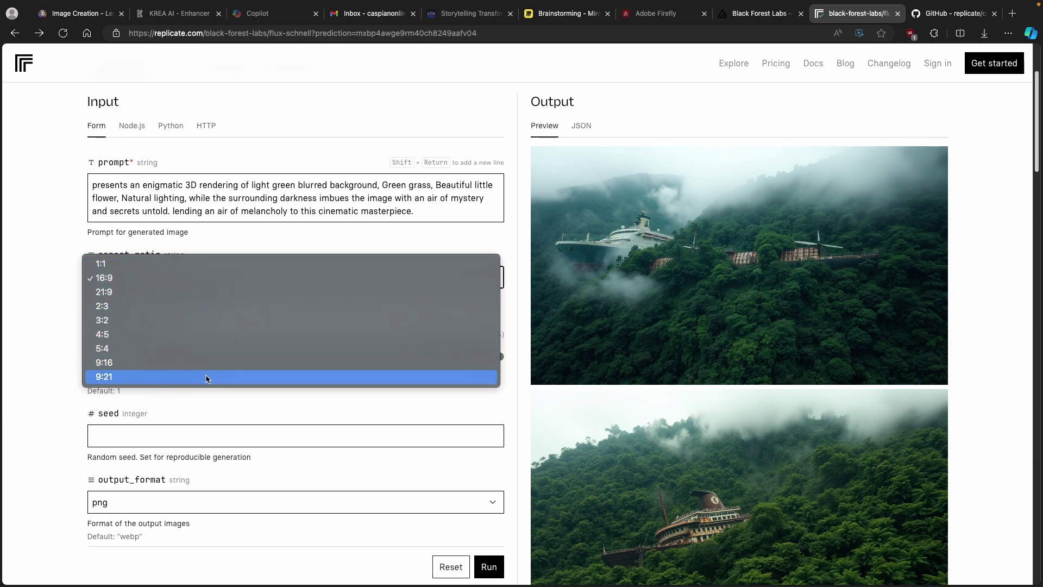
{"action": "left_click", "coordinate": [185, 280]}
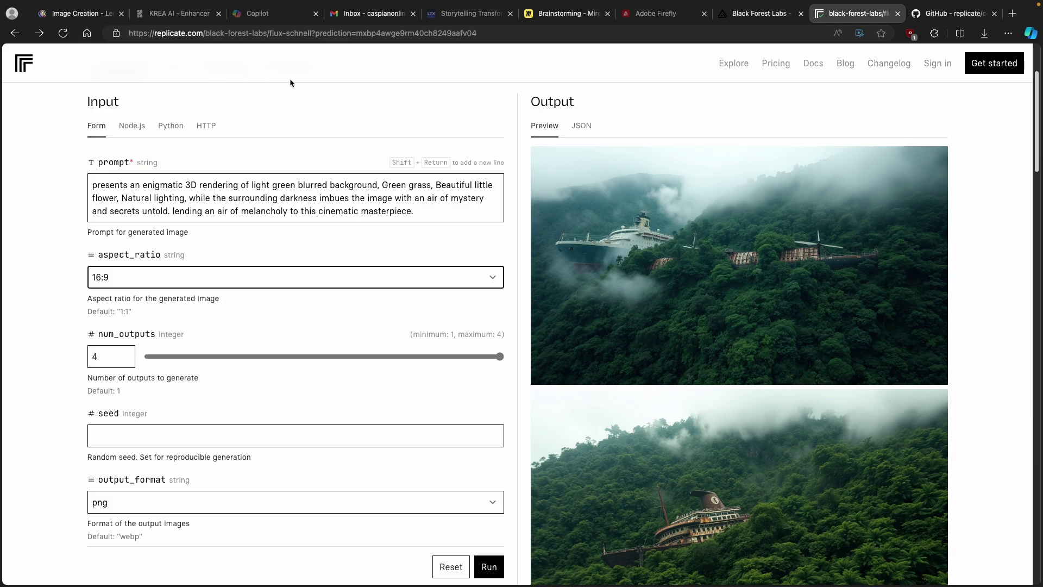
Keep four outputs, set png format at quality 100, and run the generation.
{"action": "scroll", "coordinate": [301, 158], "scroll_direction": "down", "scroll_amount": 1}
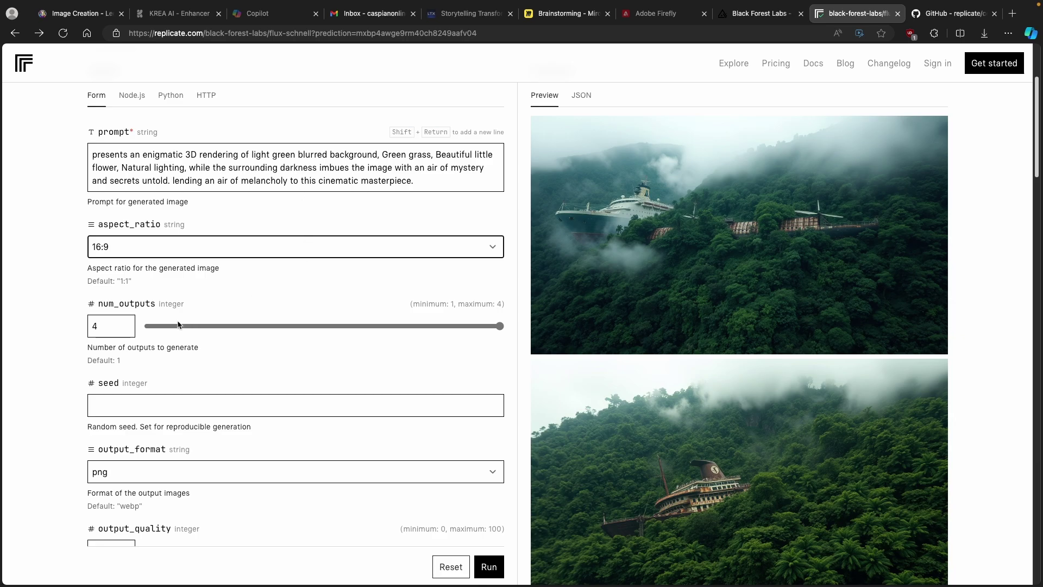
{"action": "left_click_drag", "start_coordinate": [495, 328], "coordinate": [165, 323]}
{"action": "key", "text": "Right"}
{"action": "key", "text": "Right"}
{"action": "key", "text": "Right"}
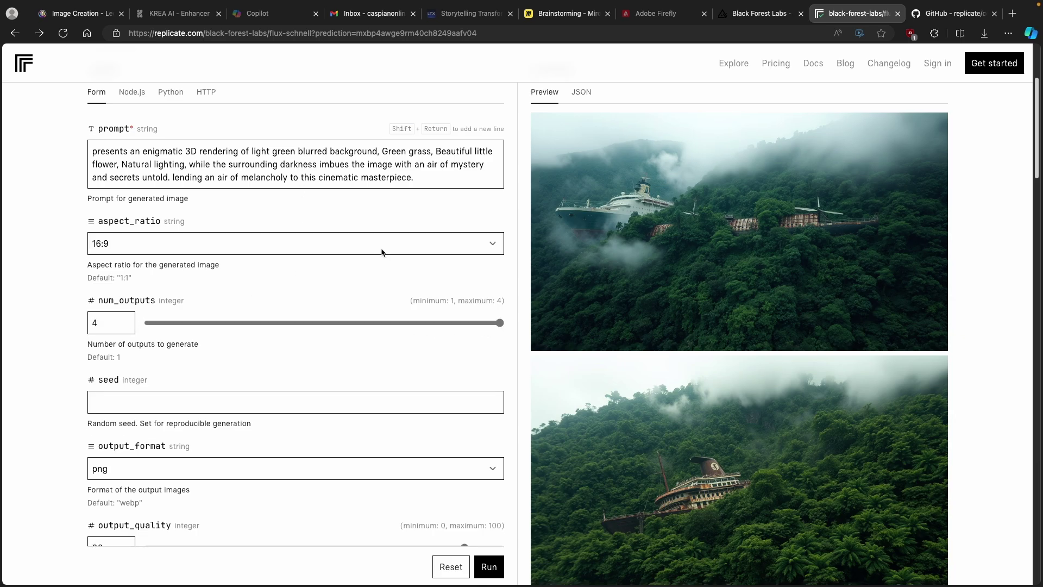
{"action": "scroll", "coordinate": [210, 260], "scroll_direction": "down", "scroll_amount": 3}
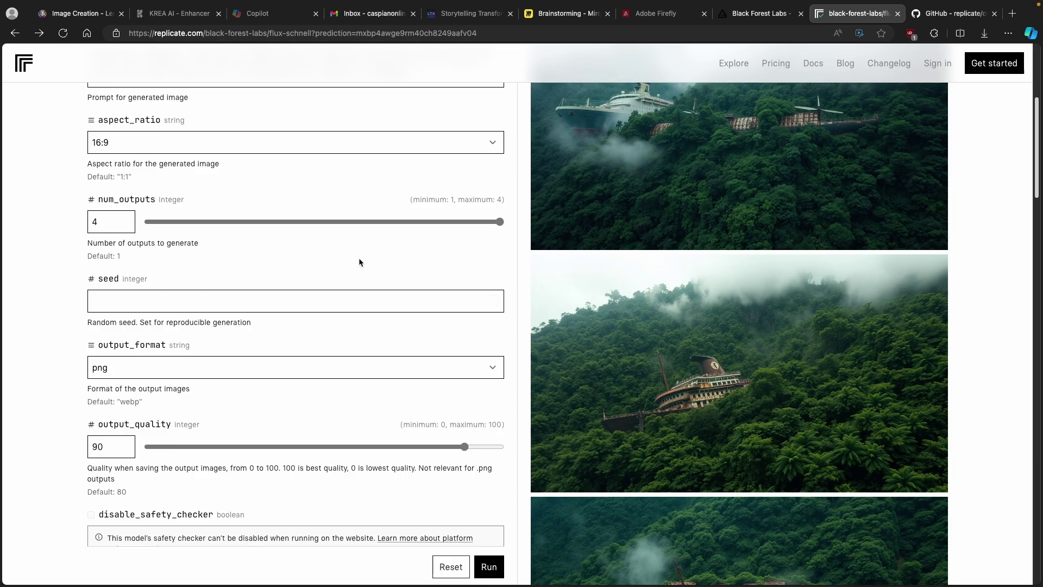
{"action": "scroll", "coordinate": [358, 259], "scroll_direction": "down", "scroll_amount": 2}
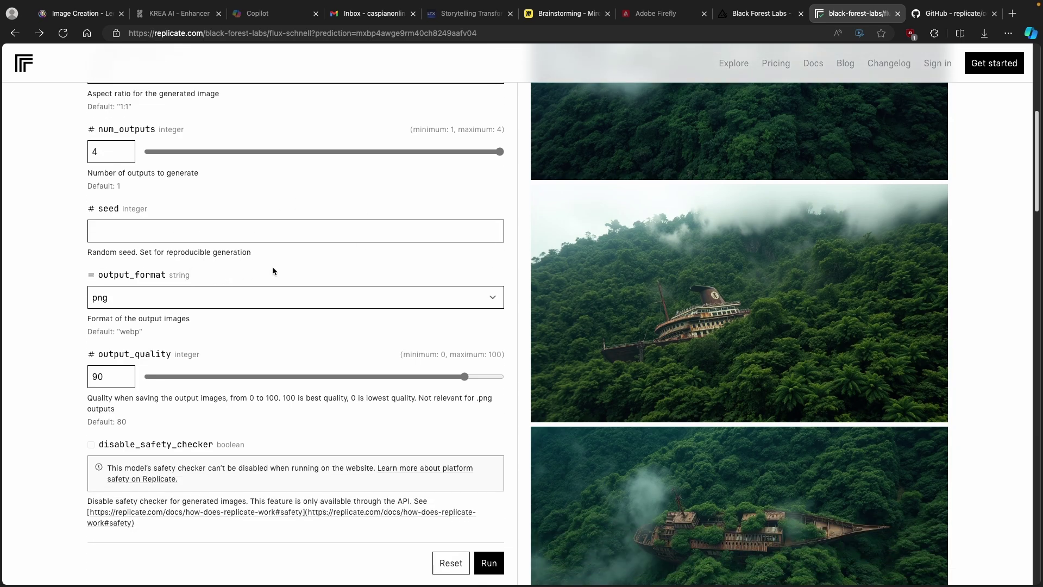
{"action": "left_click", "coordinate": [259, 297]}
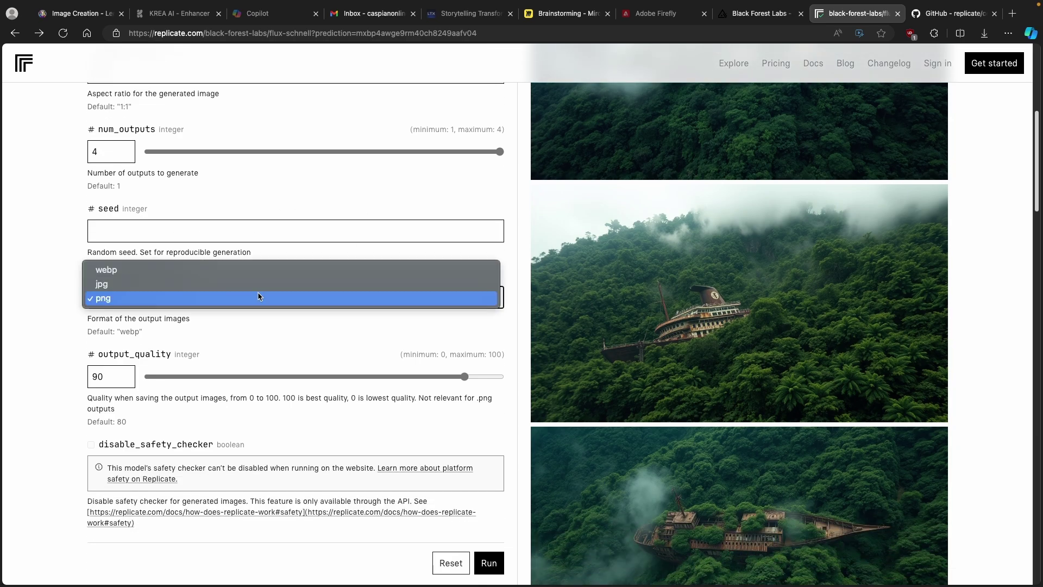
{"action": "left_click", "coordinate": [227, 285]}
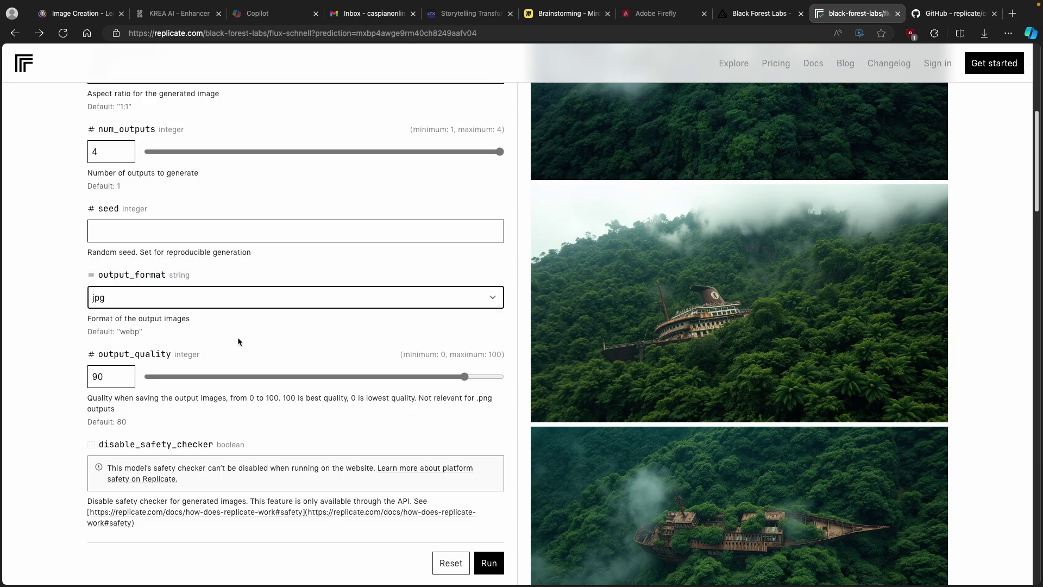
{"action": "scroll", "coordinate": [239, 331], "scroll_direction": "down", "scroll_amount": 1}
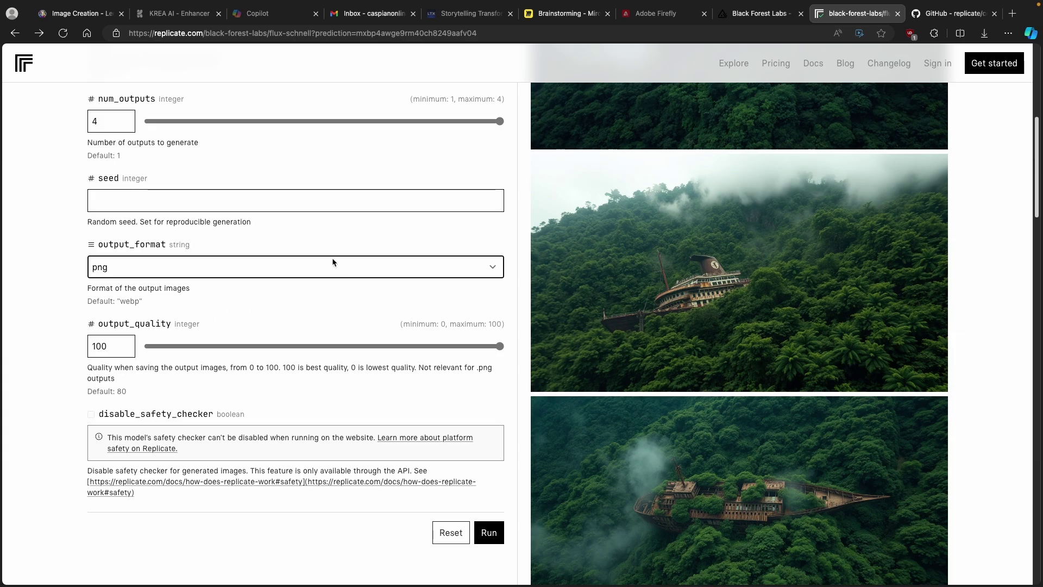
{"action": "scroll", "coordinate": [334, 272], "scroll_direction": "up", "scroll_amount": 5}
{"action": "scroll", "coordinate": [393, 354], "scroll_direction": "down", "scroll_amount": 4}
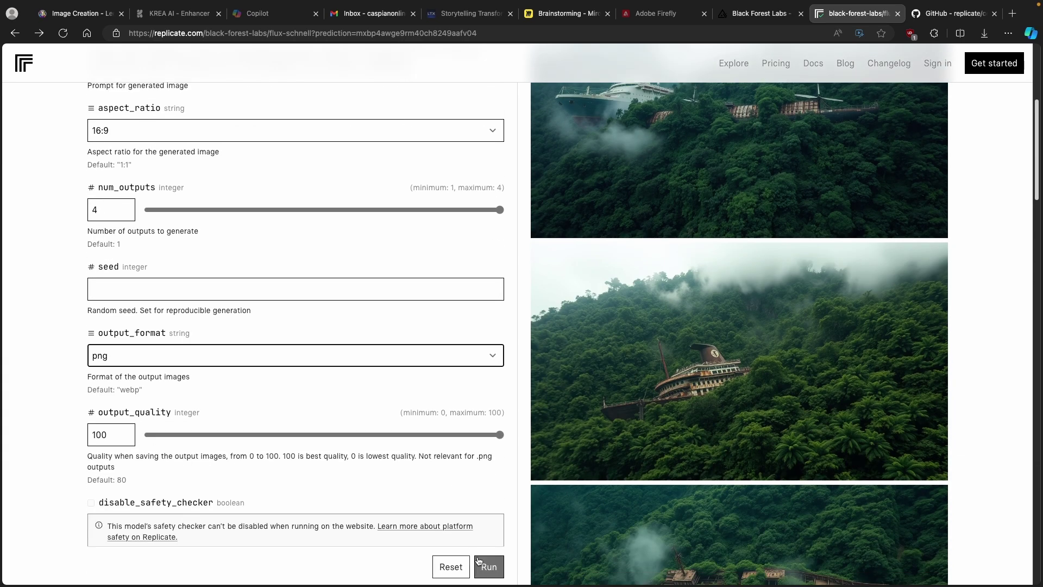
{"action": "left_click", "coordinate": [478, 565]}
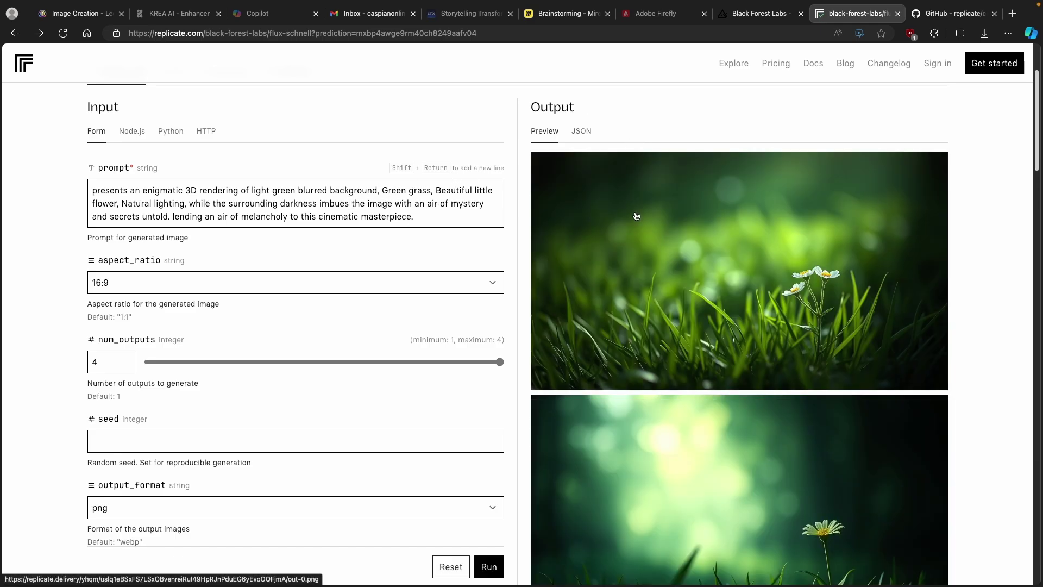
Browse the four daisy outputs and open out-2.png full-size in a new tab.
{"action": "scroll", "coordinate": [652, 245], "scroll_direction": "down", "scroll_amount": 5}
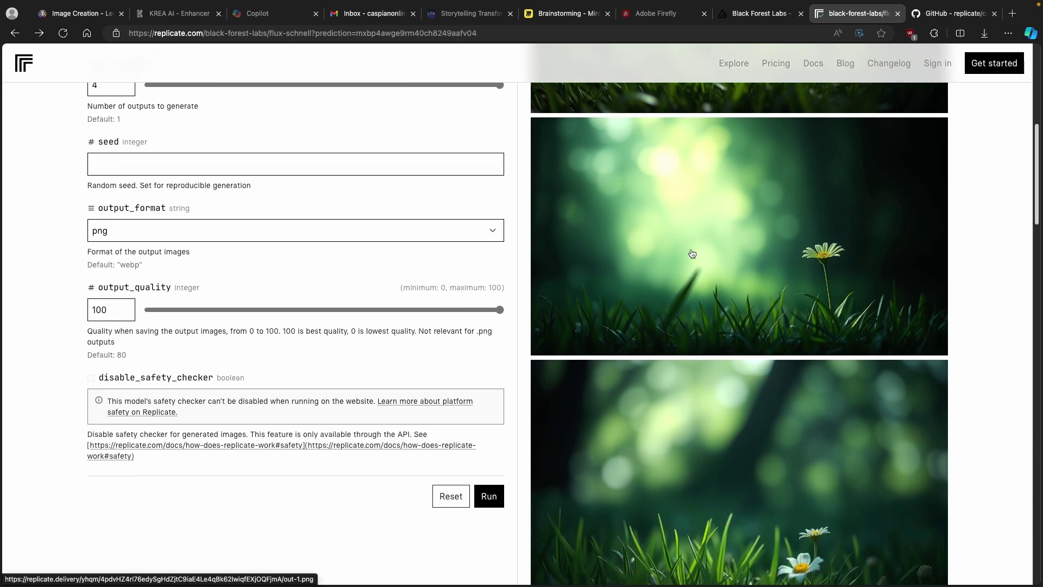
{"action": "scroll", "coordinate": [693, 254], "scroll_direction": "down", "scroll_amount": 6}
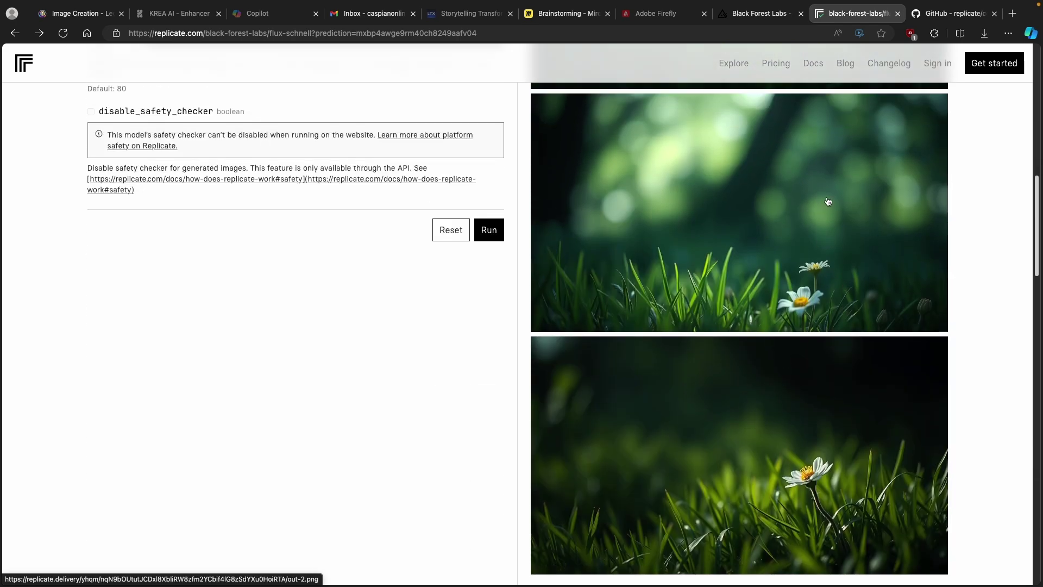
{"action": "scroll", "coordinate": [804, 261], "scroll_direction": "up", "scroll_amount": 2}
{"action": "scroll", "coordinate": [824, 401], "scroll_direction": "down", "scroll_amount": 1}
{"action": "scroll", "coordinate": [804, 380], "scroll_direction": "up", "scroll_amount": 3}
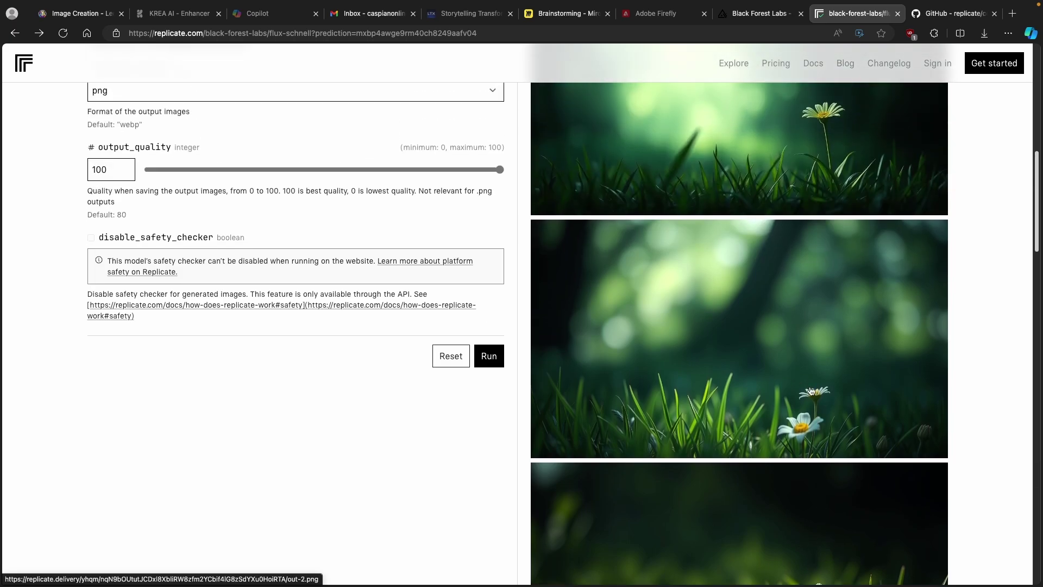
{"action": "scroll", "coordinate": [763, 353], "scroll_direction": "up", "scroll_amount": 3}
{"action": "scroll", "coordinate": [763, 352], "scroll_direction": "up", "scroll_amount": 3}
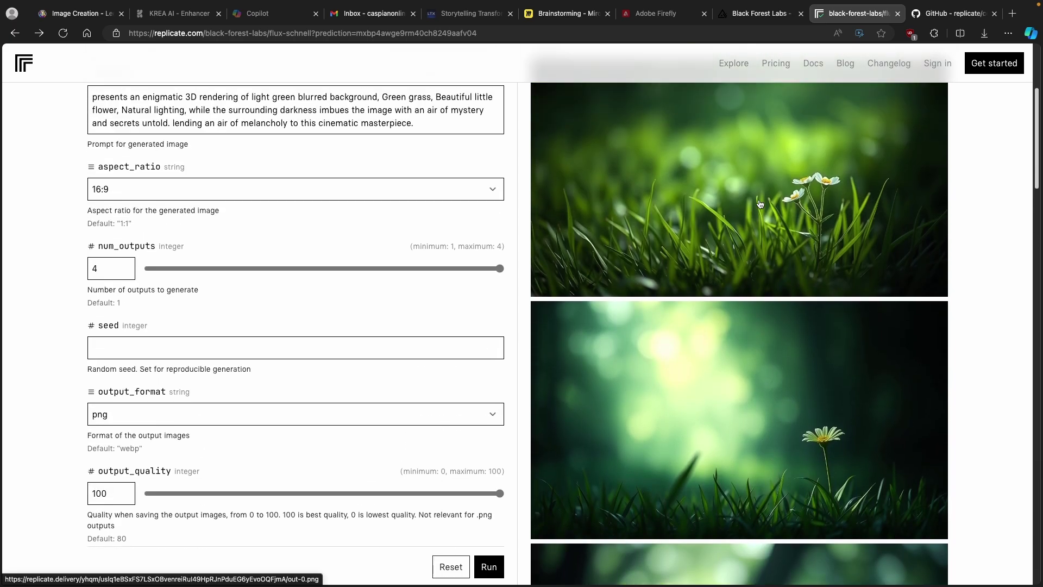
{"action": "scroll", "coordinate": [776, 287], "scroll_direction": "down", "scroll_amount": 10}
{"action": "scroll", "coordinate": [776, 287], "scroll_direction": "up", "scroll_amount": 2}
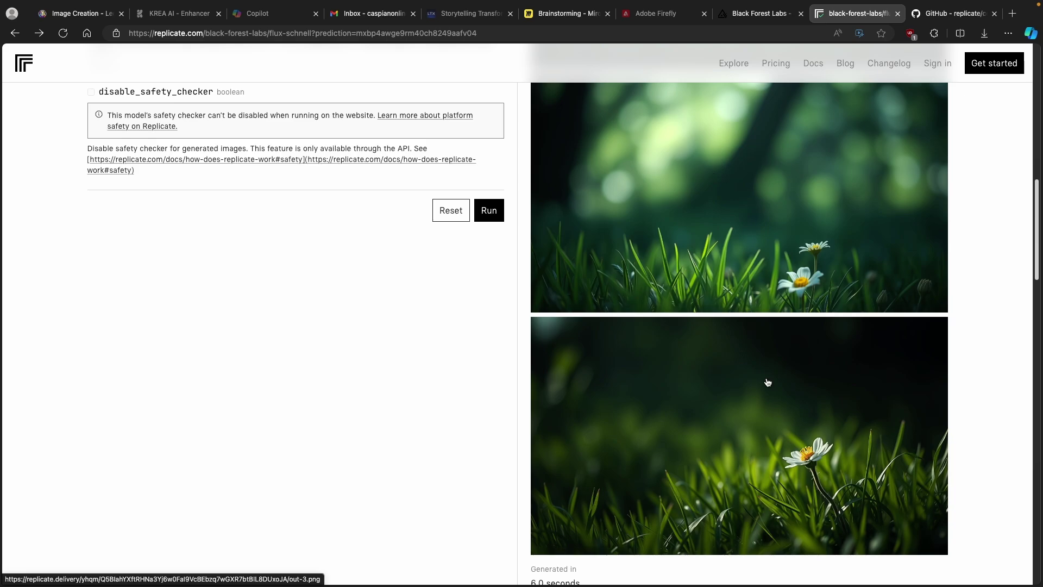
{"action": "left_click", "coordinate": [752, 203]}
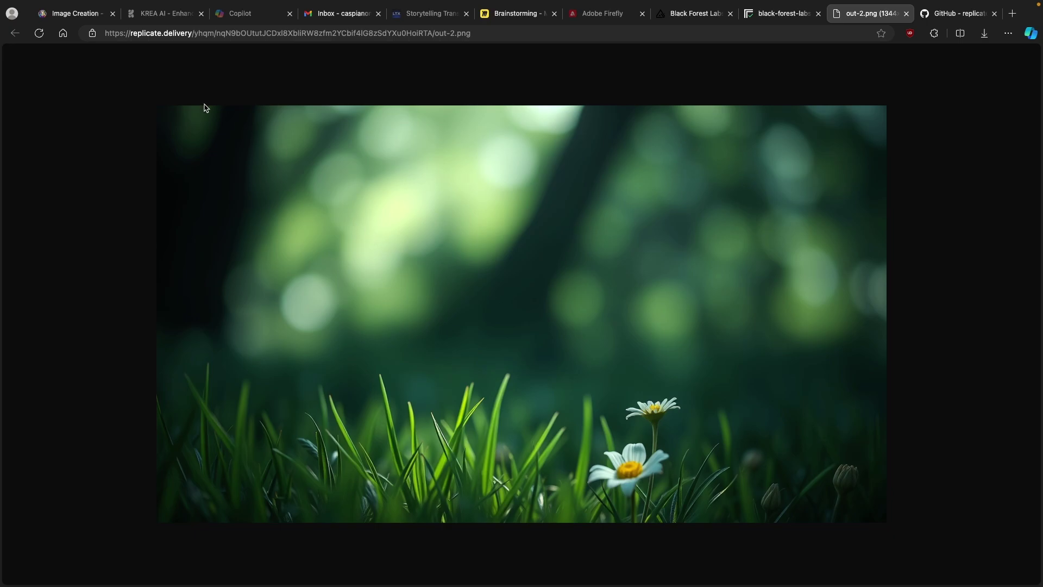
In Leonardo.Ai, enlarge the third and the single-daisy Phoenix images, closing each view.
{"action": "left_click", "coordinate": [76, 13]}
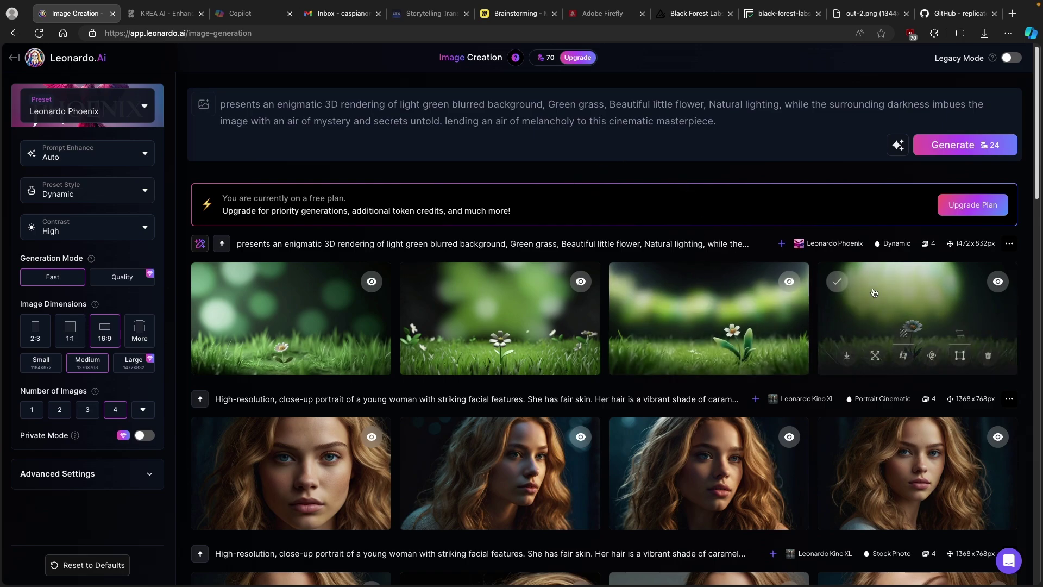
{"action": "left_click", "coordinate": [679, 304]}
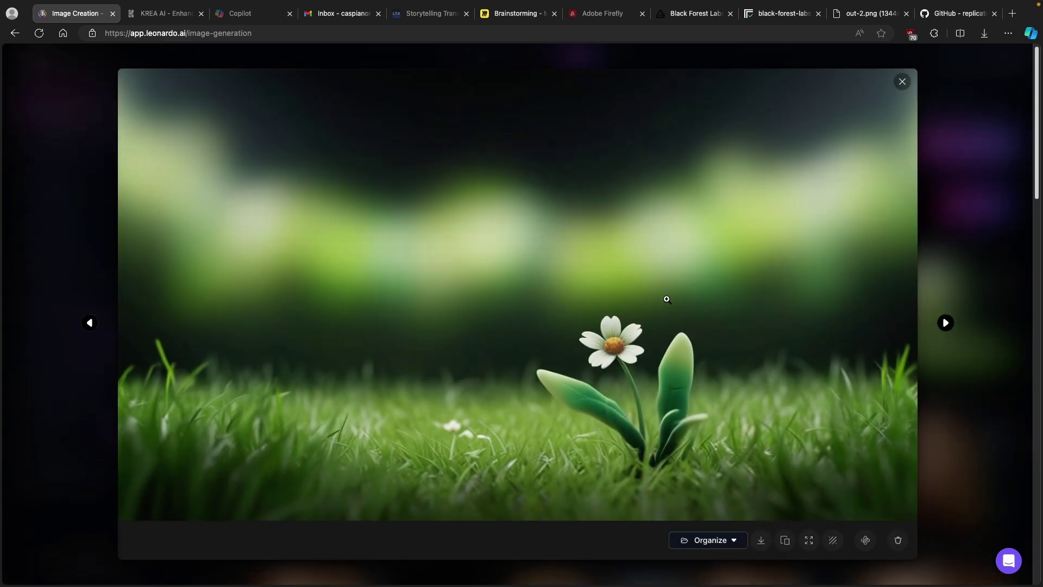
{"action": "key", "text": "Escape"}
{"action": "left_click", "coordinate": [840, 309]}
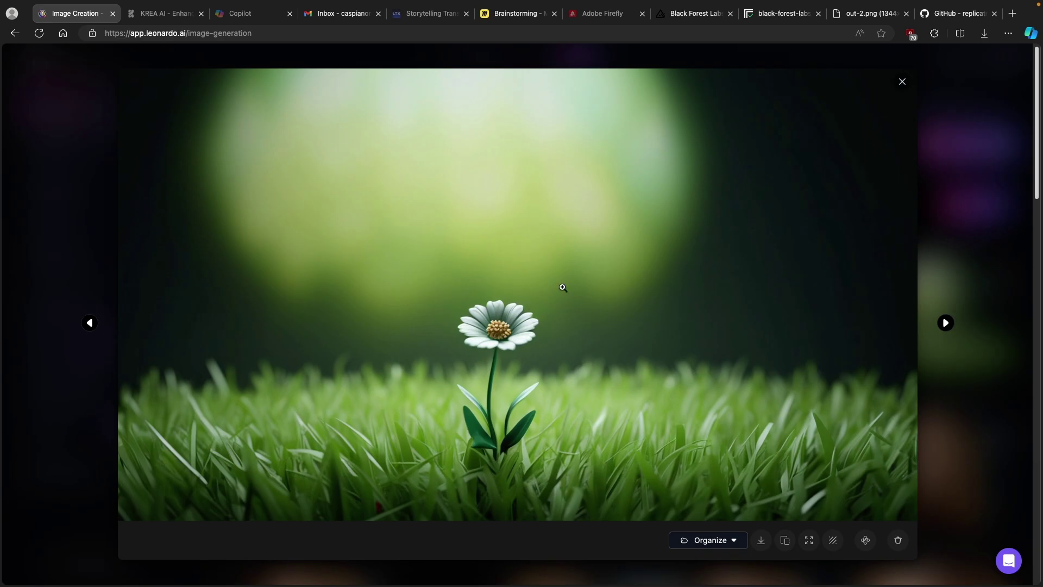
{"action": "key", "text": "Escape"}
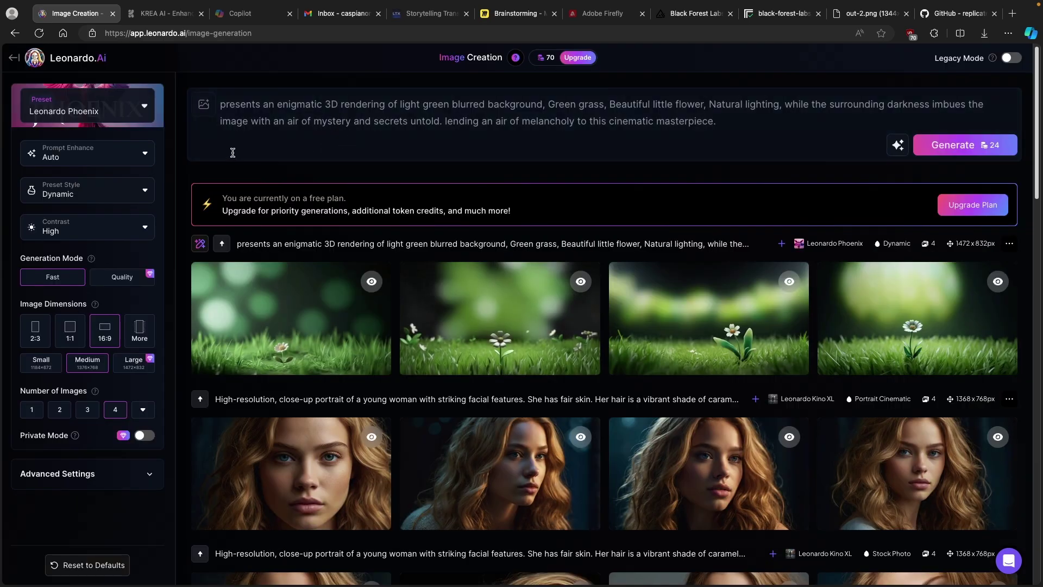
Turn off Leonardo's Prompt Enhance and copy the daisy prompt from Replicate.
{"action": "left_click", "coordinate": [115, 157]}
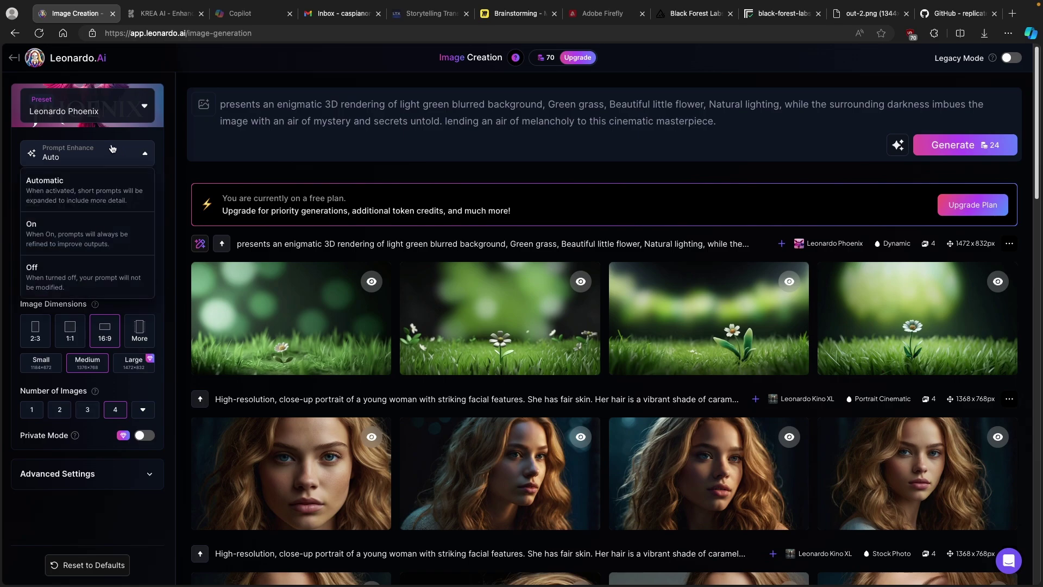
{"action": "left_click", "coordinate": [82, 277]}
{"action": "left_click", "coordinate": [784, 13]}
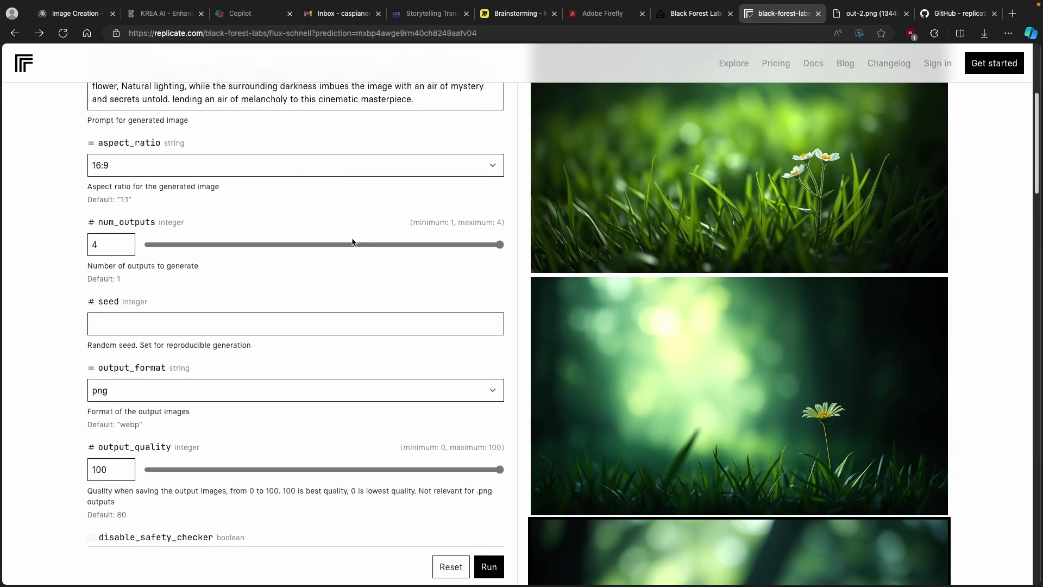
{"action": "triple_click", "coordinate": [426, 299]}
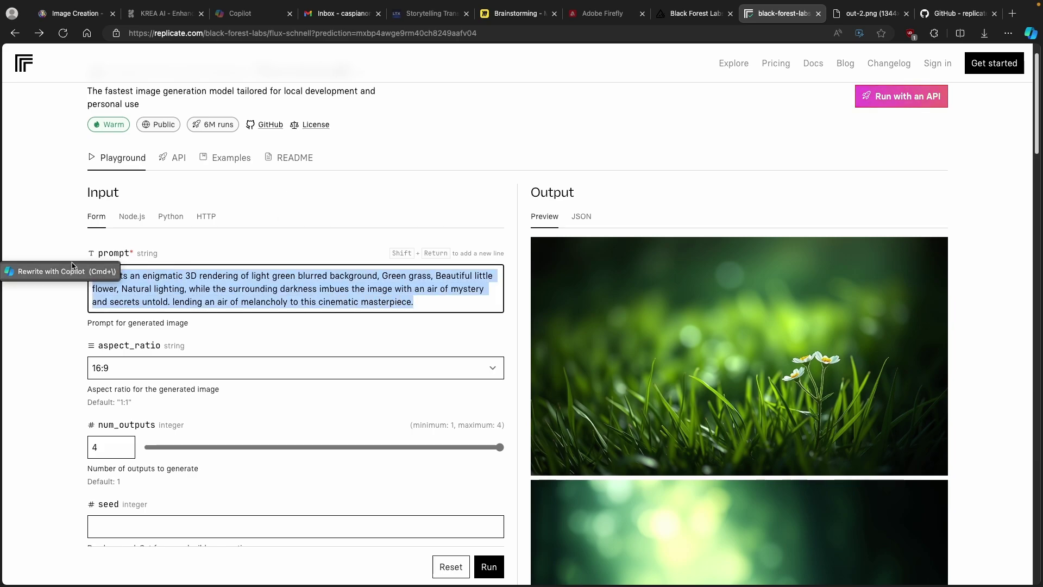
{"action": "key", "text": "super+c"}
Paste the prompt into Leonardo, generate four images, then view out-2.png.
{"action": "key", "text": "super+1"}
{"action": "left_click", "coordinate": [350, 122]}
{"action": "key", "text": "super+a"}
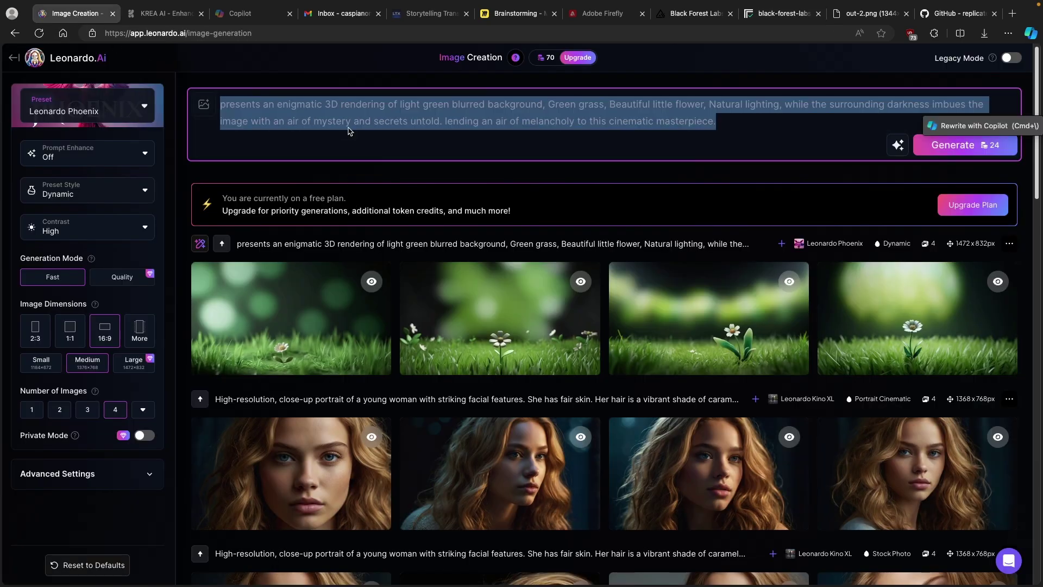
{"action": "key", "text": "super+v"}
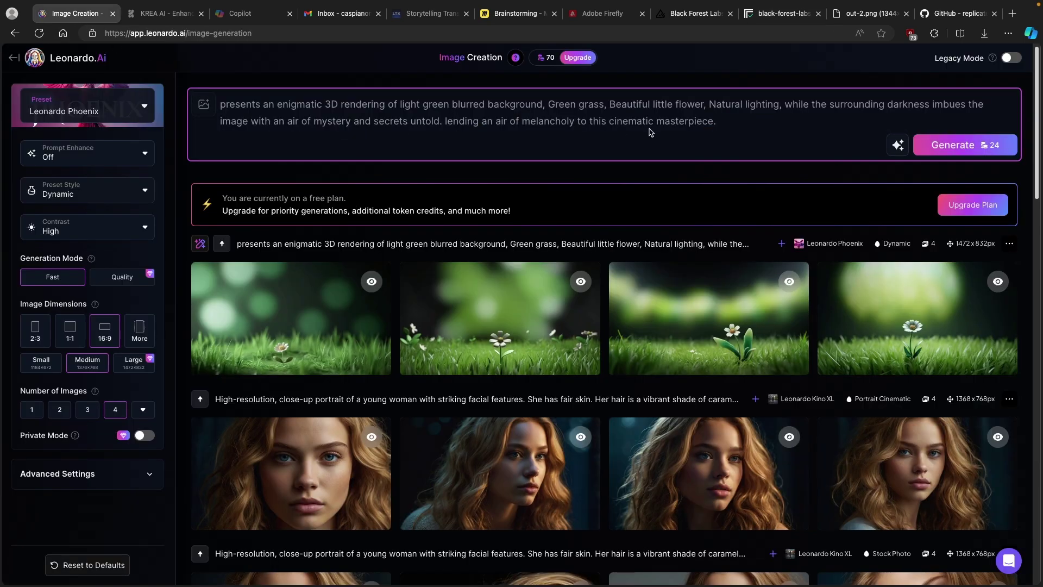
{"action": "left_click", "coordinate": [953, 146]}
{"action": "left_click", "coordinate": [784, 13]}
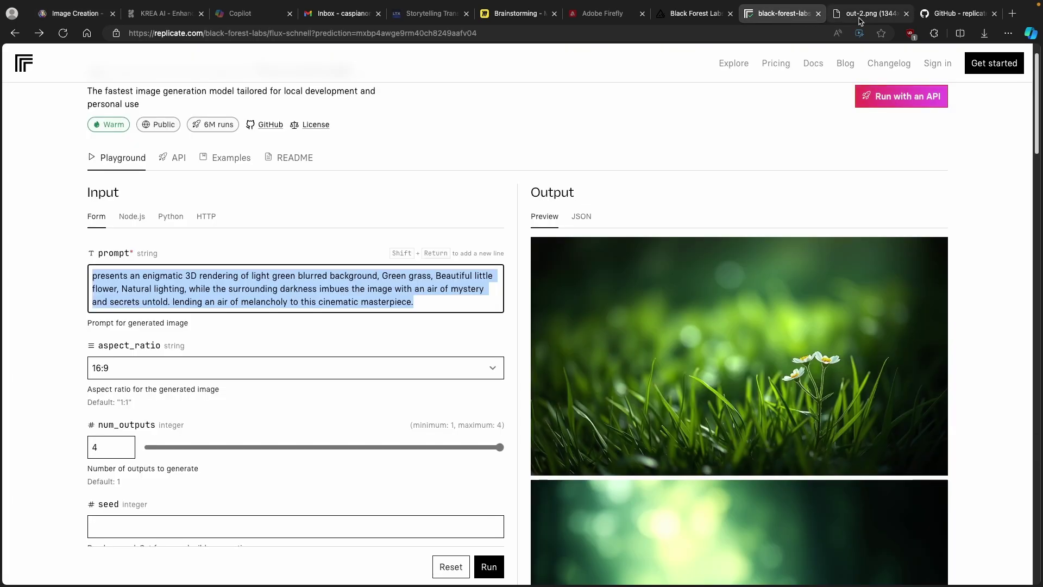
{"action": "left_click", "coordinate": [860, 17]}
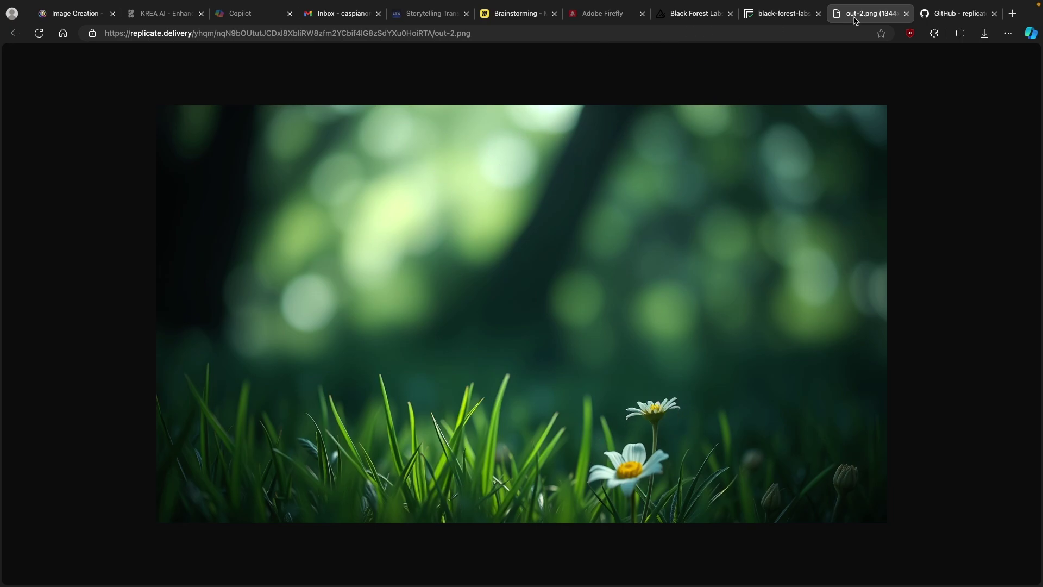
Open out-2.png in Edge's image editor via Edit Image, returning zoom to 95%.
{"action": "right_click", "coordinate": [550, 220]}
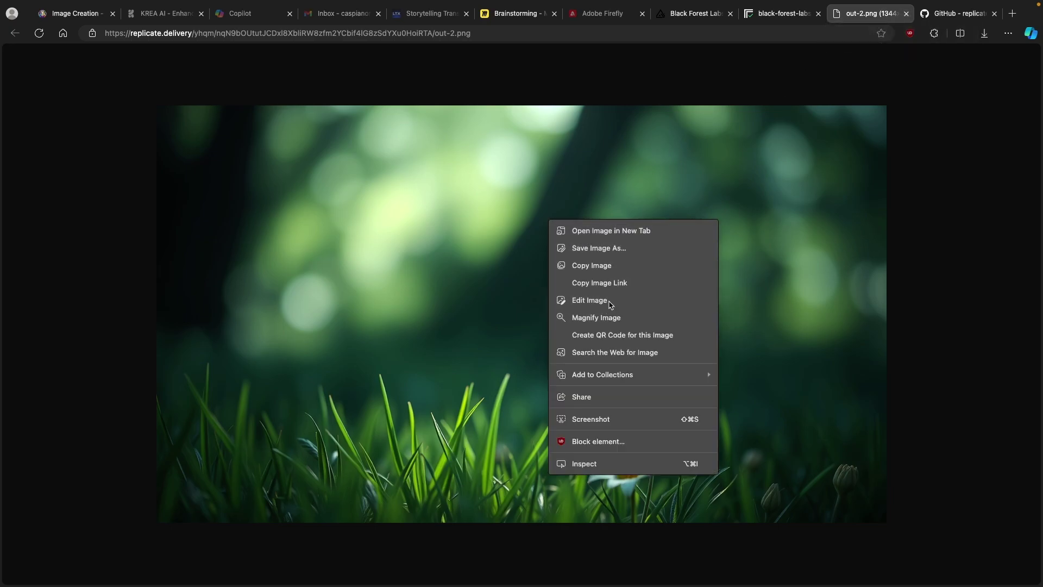
{"action": "left_click", "coordinate": [609, 300]}
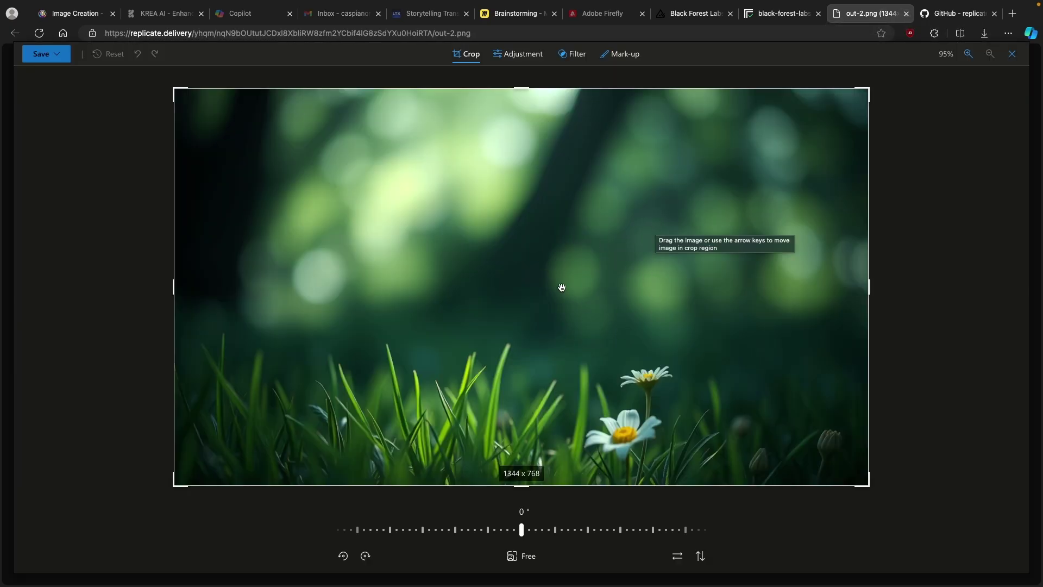
{"action": "left_click", "coordinate": [969, 54]}
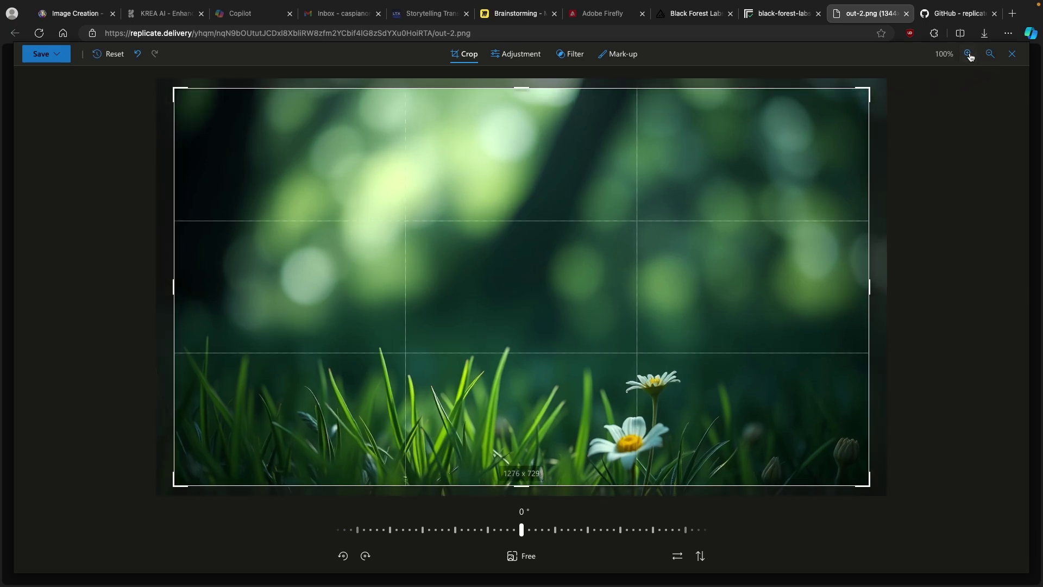
{"action": "left_click", "coordinate": [989, 54]}
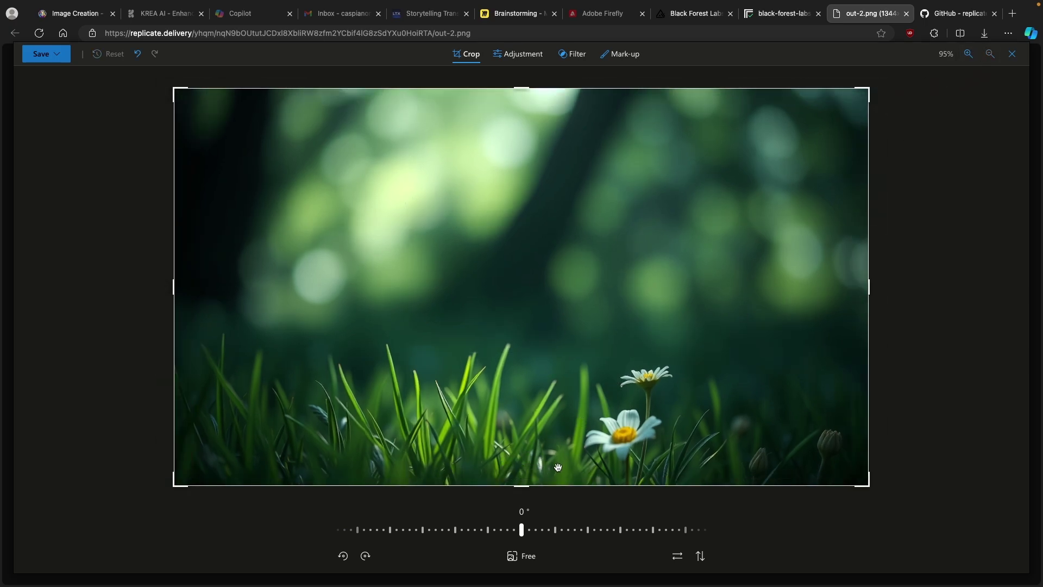
{"action": "left_click", "coordinate": [988, 54]}
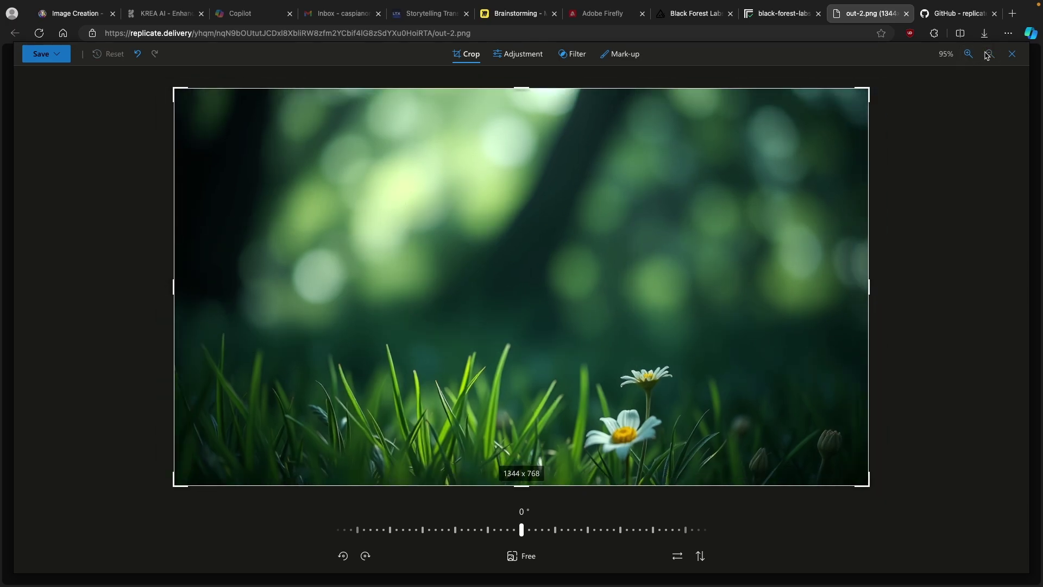
Enlarge the fourth new Phoenix image, compare it with FLUX, and cancel the Edge edits.
{"action": "left_click", "coordinate": [91, 15]}
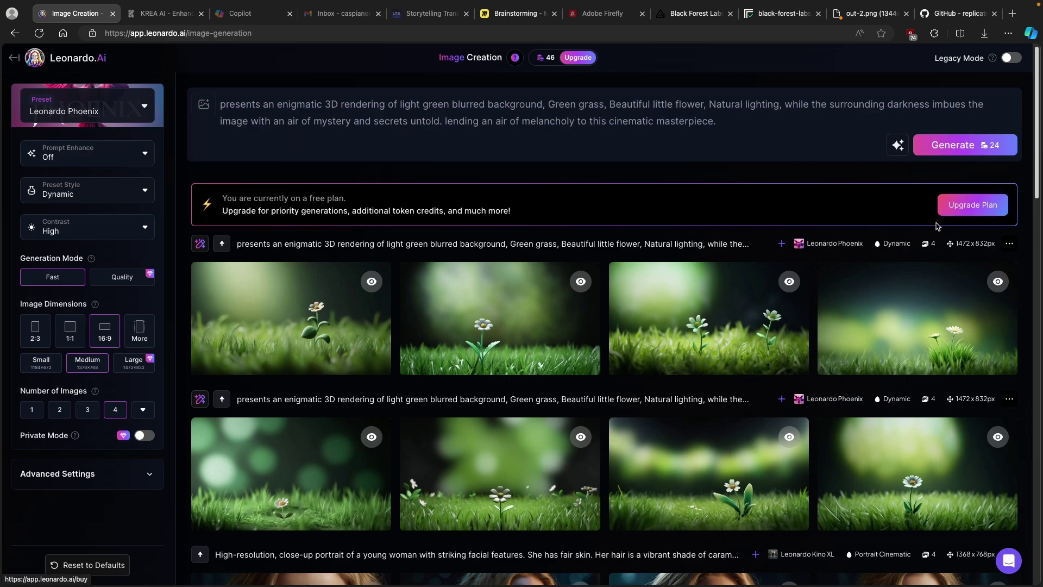
{"action": "mouse_move", "coordinate": [919, 267]}
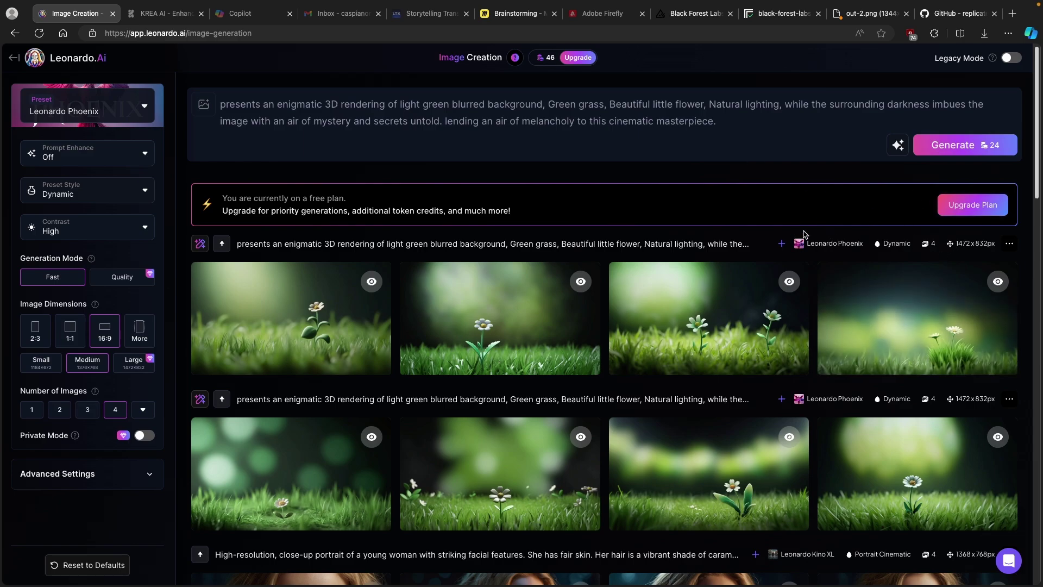
{"action": "left_click", "coordinate": [899, 333]}
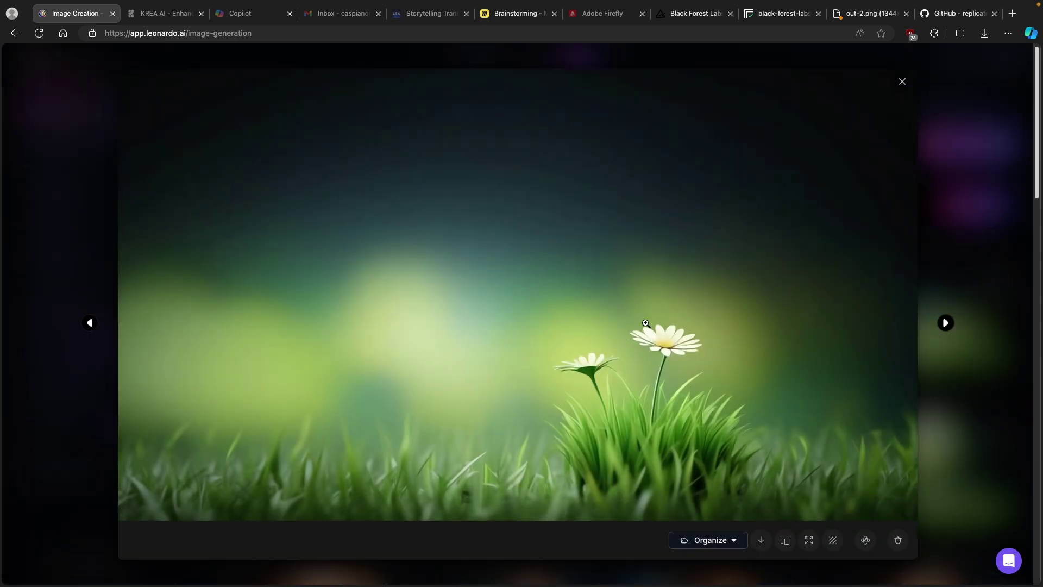
{"action": "left_click", "coordinate": [868, 15]}
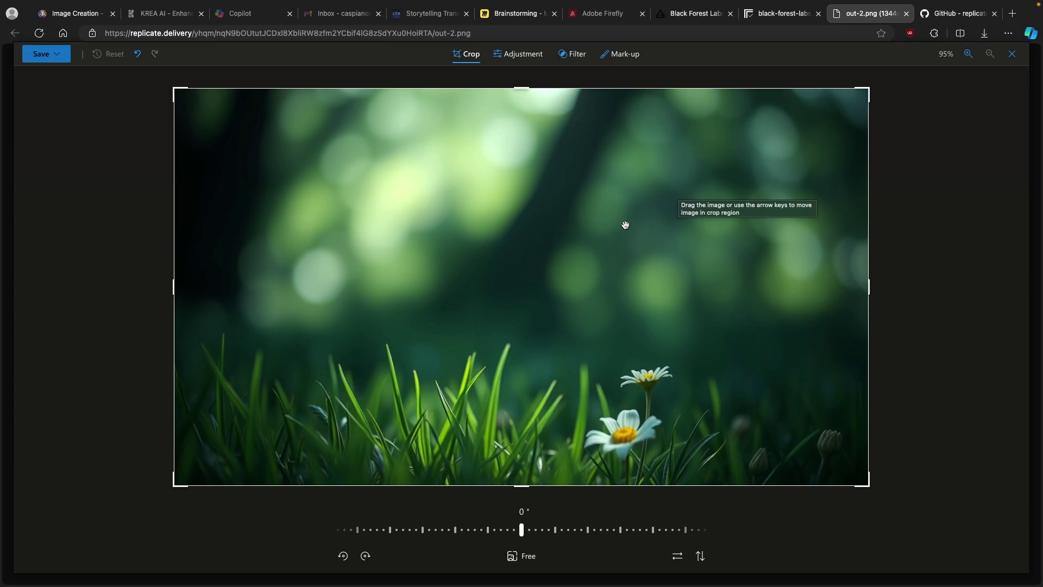
{"action": "left_click", "coordinate": [1011, 54]}
Compare the Leonardo and Replicate daisies, then close Leonardo's enlarged view.
{"action": "left_click", "coordinate": [795, 17]}
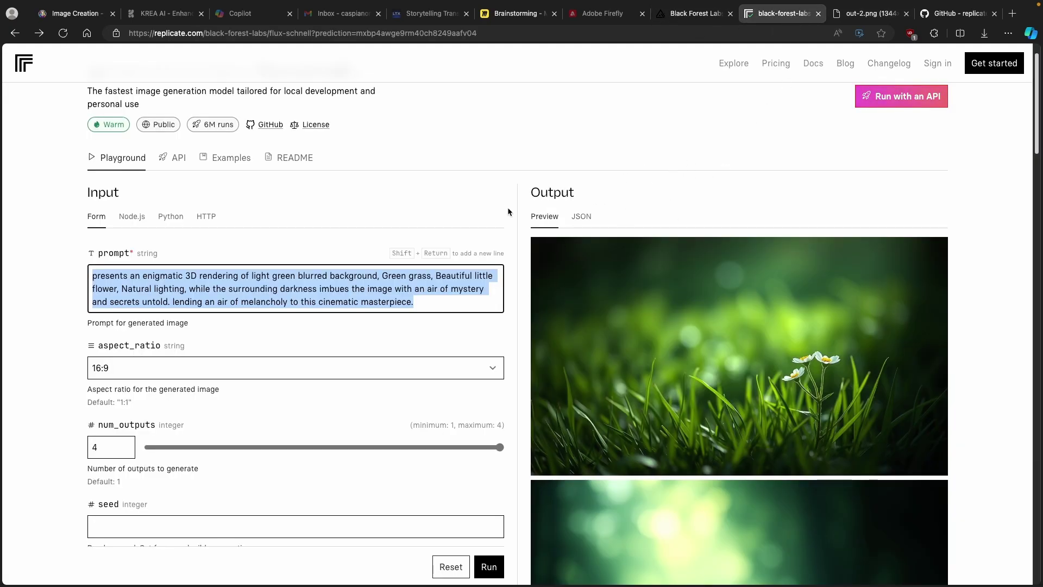
{"action": "left_click", "coordinate": [77, 14]}
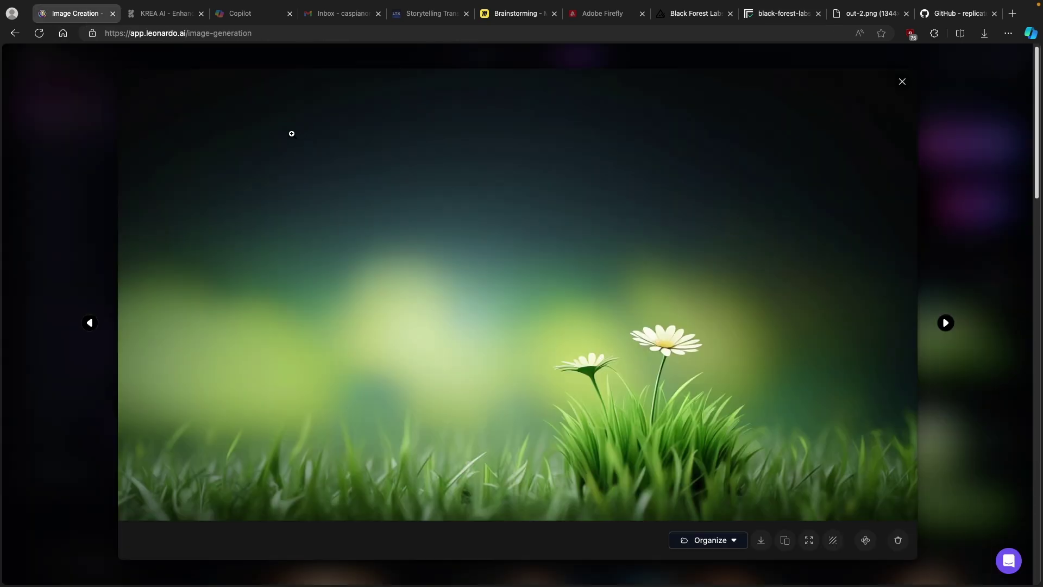
{"action": "left_click", "coordinate": [903, 86]}
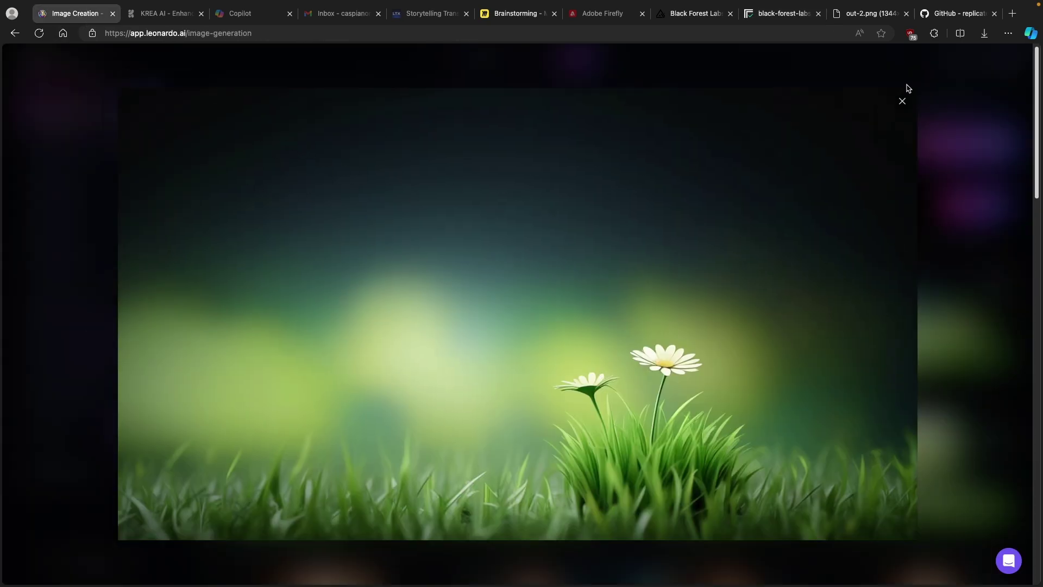
{"action": "left_click", "coordinate": [785, 15]}
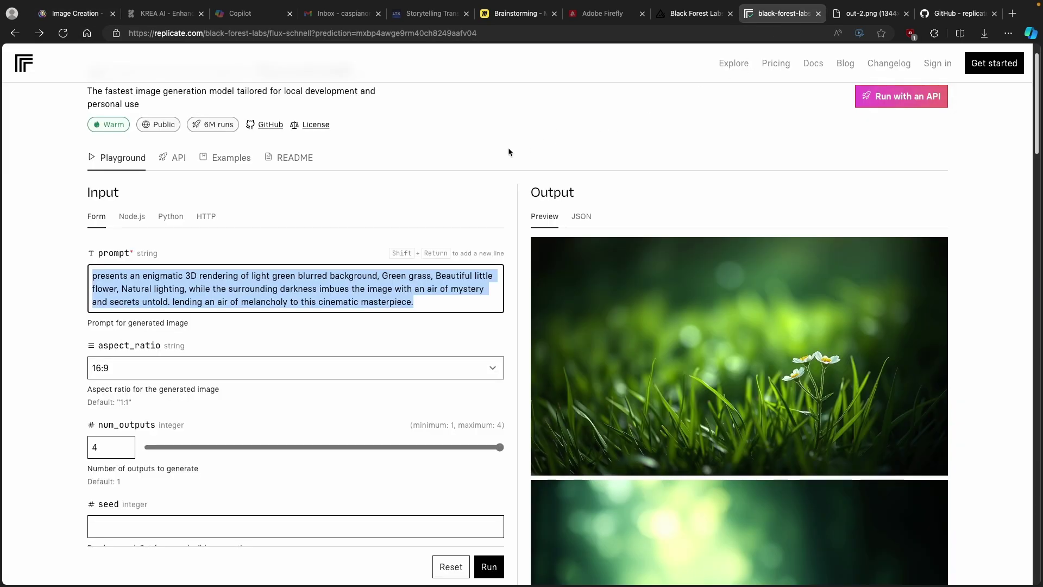
{"action": "key", "text": "super+1"}
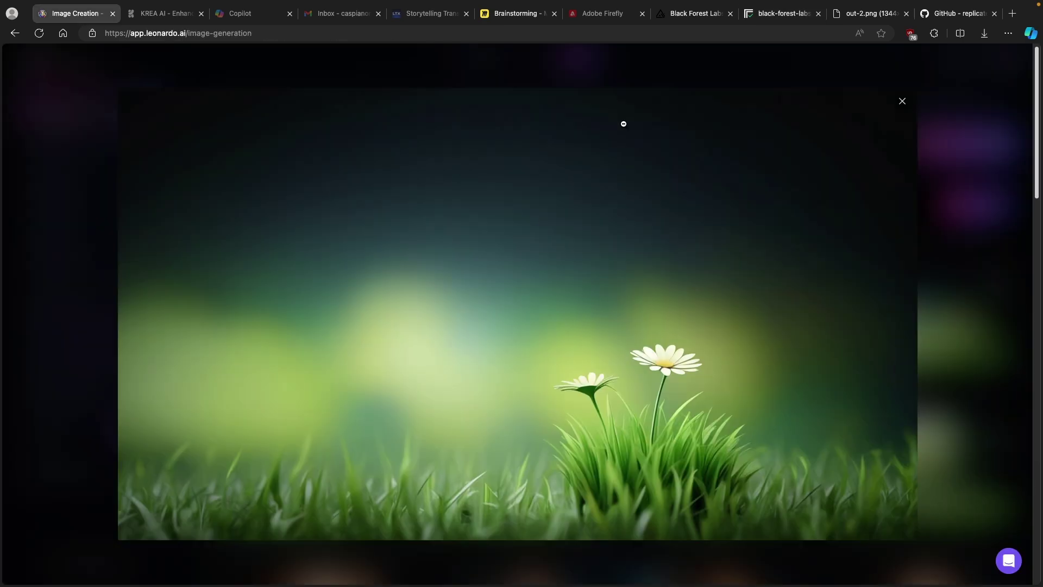
{"action": "left_click", "coordinate": [901, 105]}
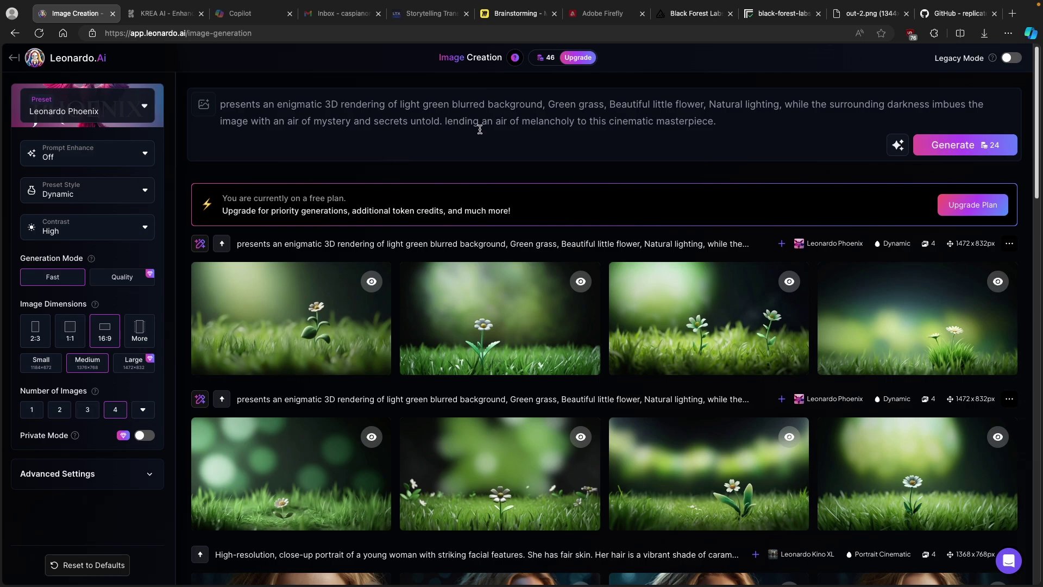
Open Leonardo's Upgrade page and review the Free, Apprentice, Artisan and Maestro plans.
{"action": "left_click", "coordinate": [577, 58]}
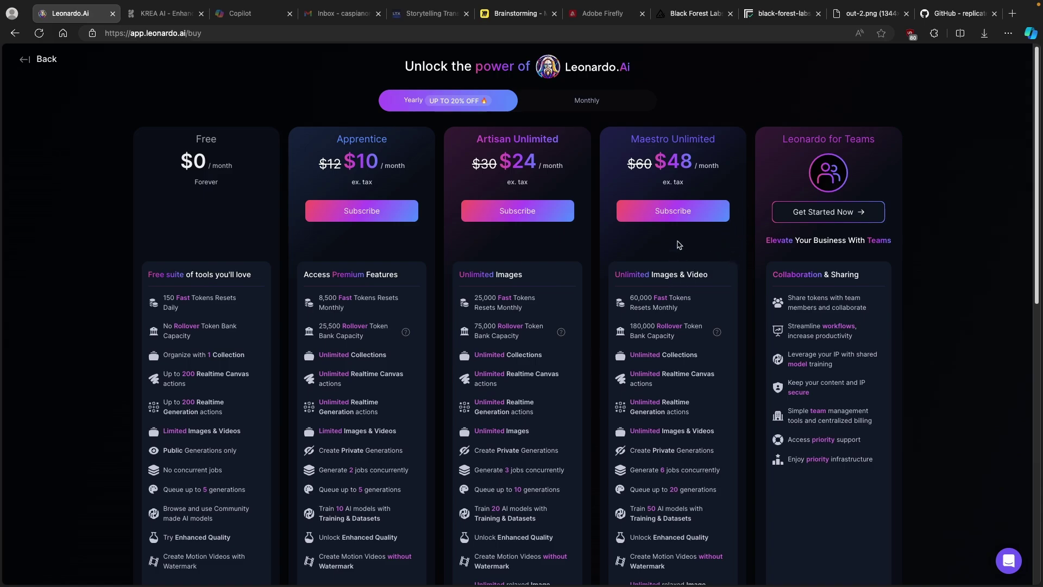
{"action": "scroll", "coordinate": [678, 243], "scroll_direction": "down", "scroll_amount": 2}
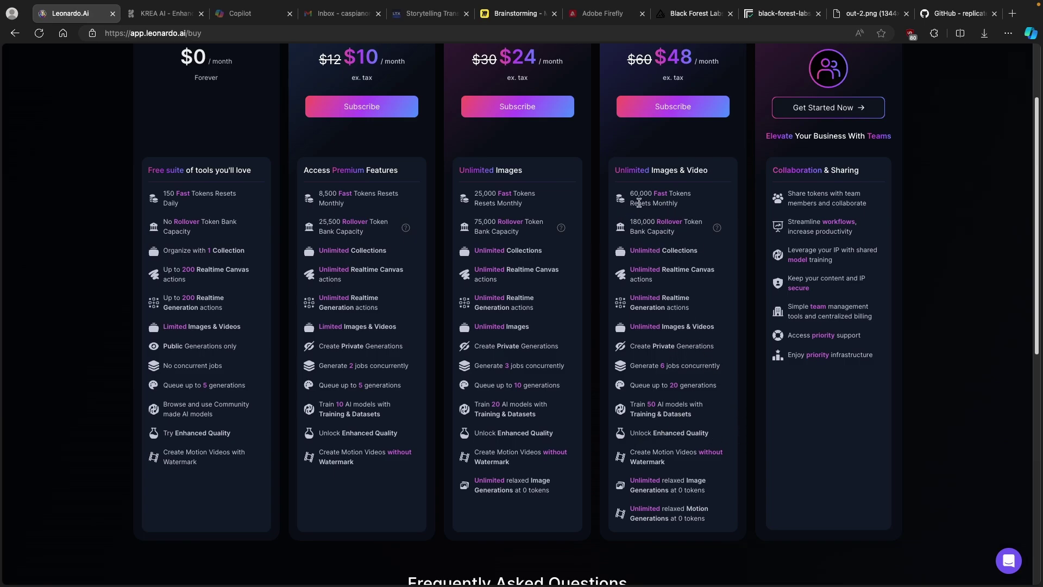
{"action": "scroll", "coordinate": [664, 205], "scroll_direction": "down", "scroll_amount": 1}
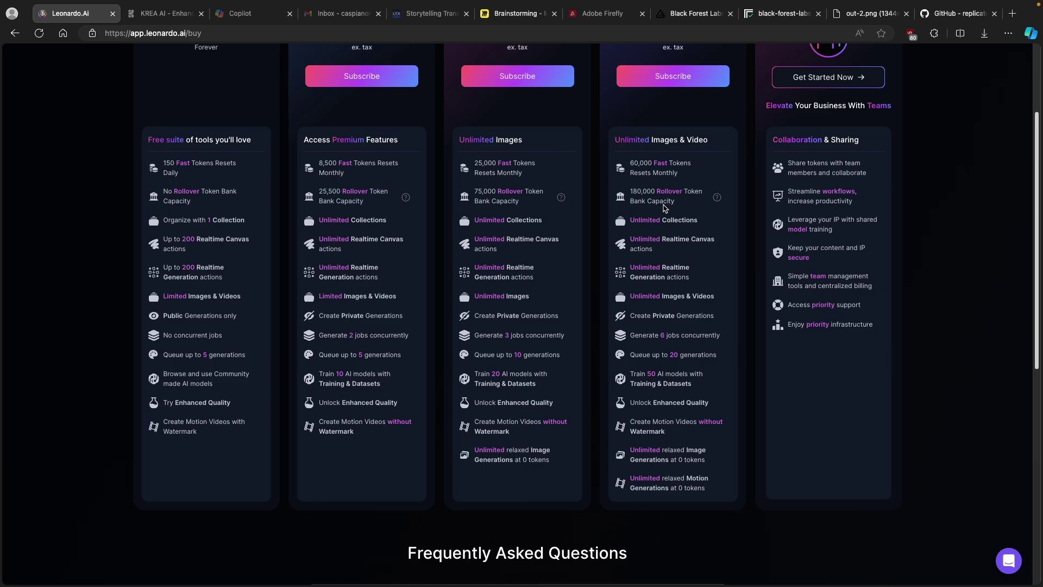
{"action": "scroll", "coordinate": [665, 236], "scroll_direction": "up", "scroll_amount": 5}
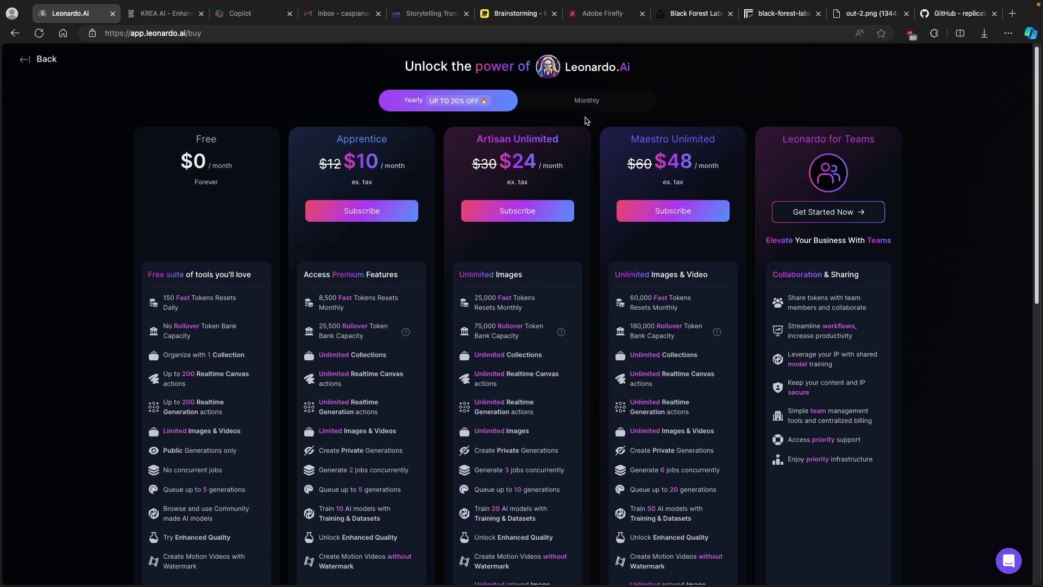